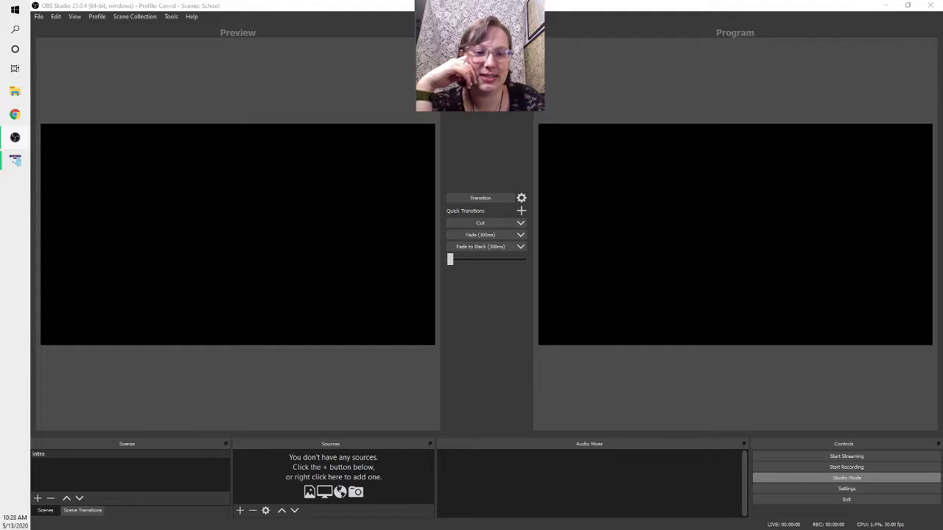
Add a new image source named Introduction to the Intro scene.
{"action": "left_click", "coordinate": [239, 513]}
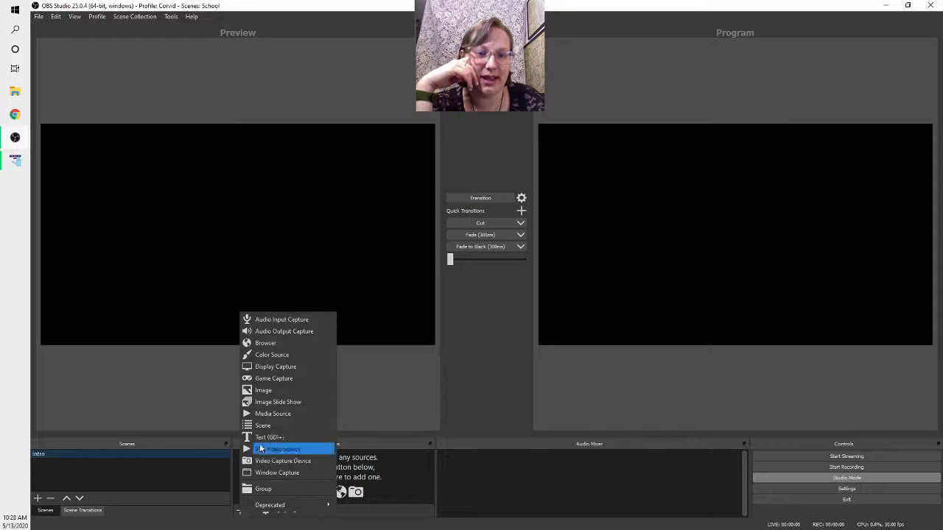
{"action": "left_click", "coordinate": [267, 392]}
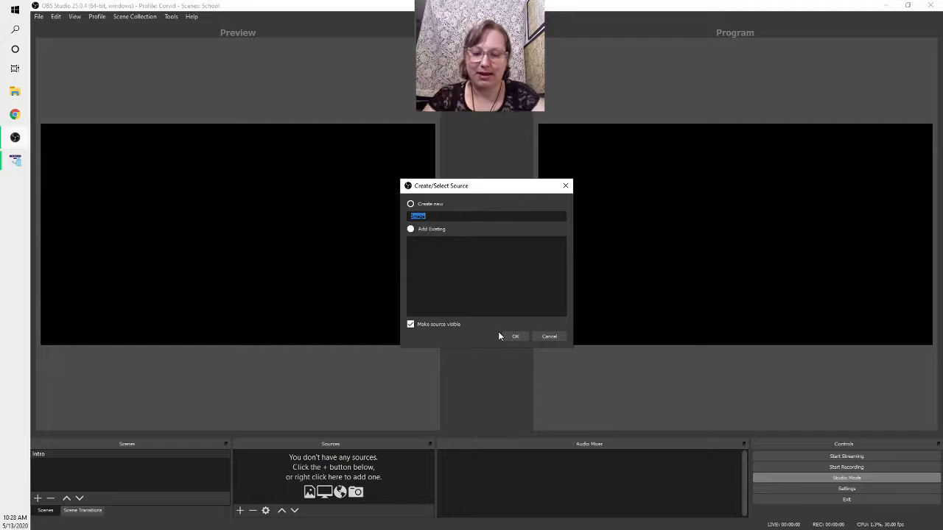
{"action": "type", "text": "Intro"}
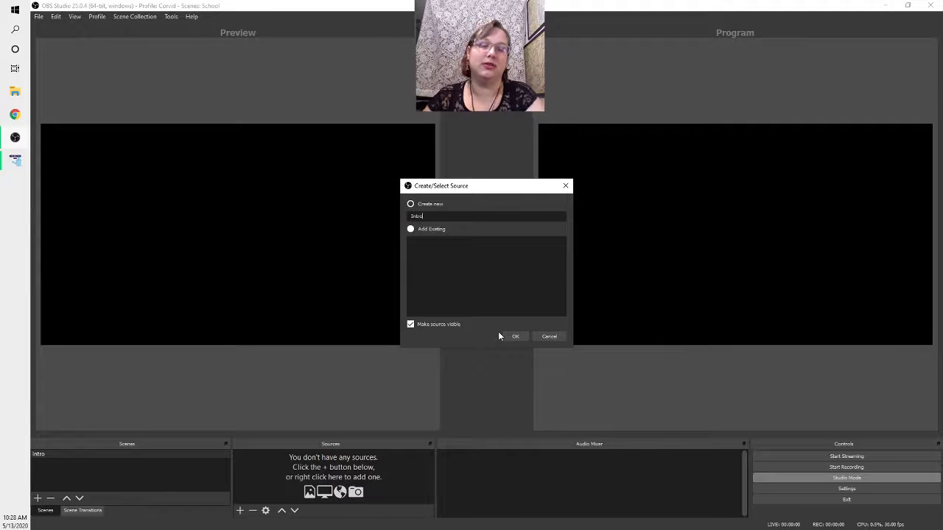
{"action": "type", "text": "duction"}
{"action": "key", "text": "Return"}
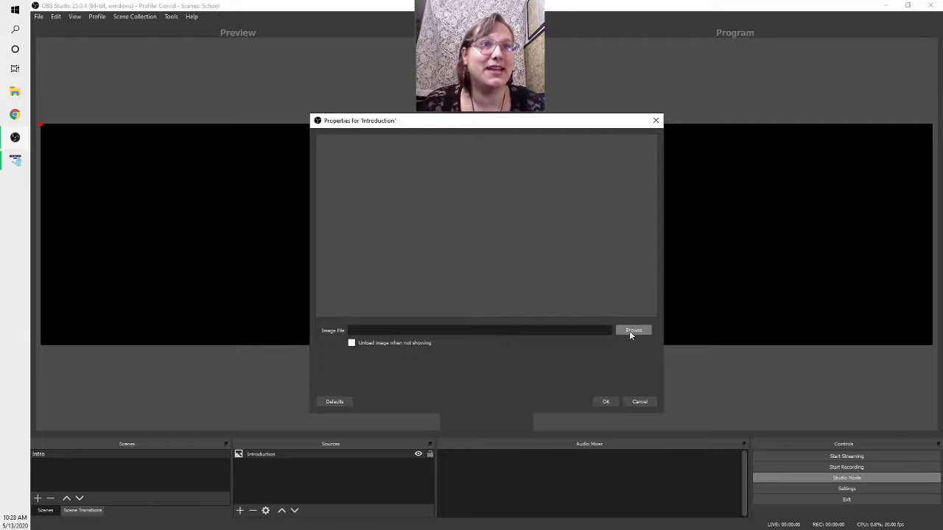
Load Algebra 2 Youtube Lessons (7).png from the Downloads folder as the Introduction source's image.
{"action": "left_click", "coordinate": [632, 330]}
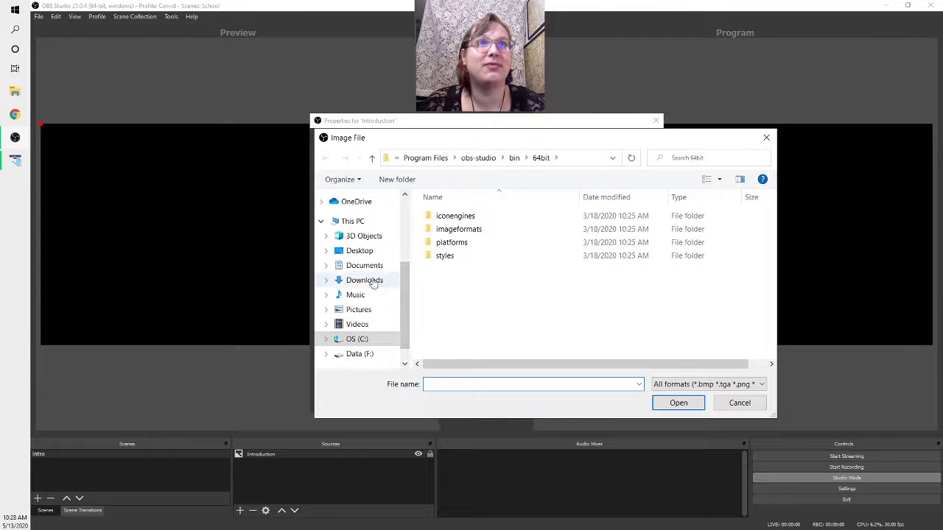
{"action": "left_click", "coordinate": [357, 279]}
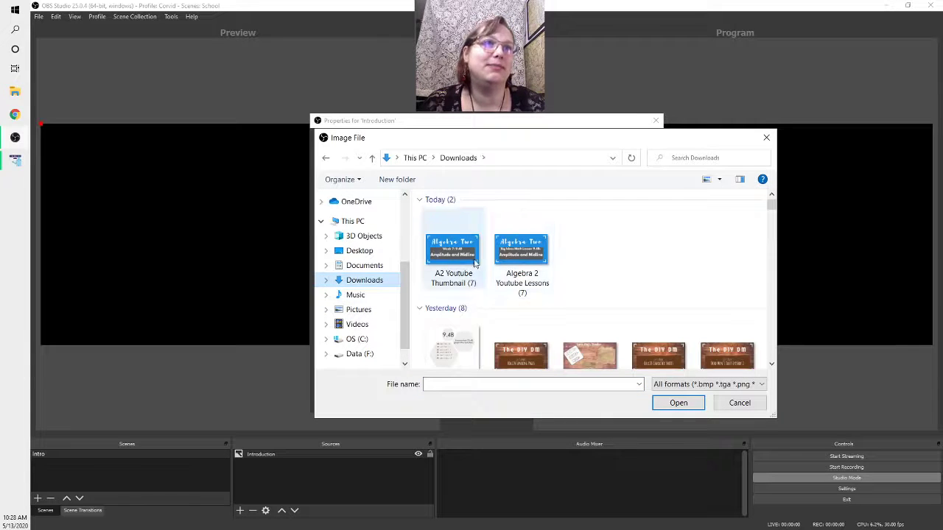
{"action": "left_click", "coordinate": [507, 257]}
{"action": "double_click", "coordinate": [507, 257]}
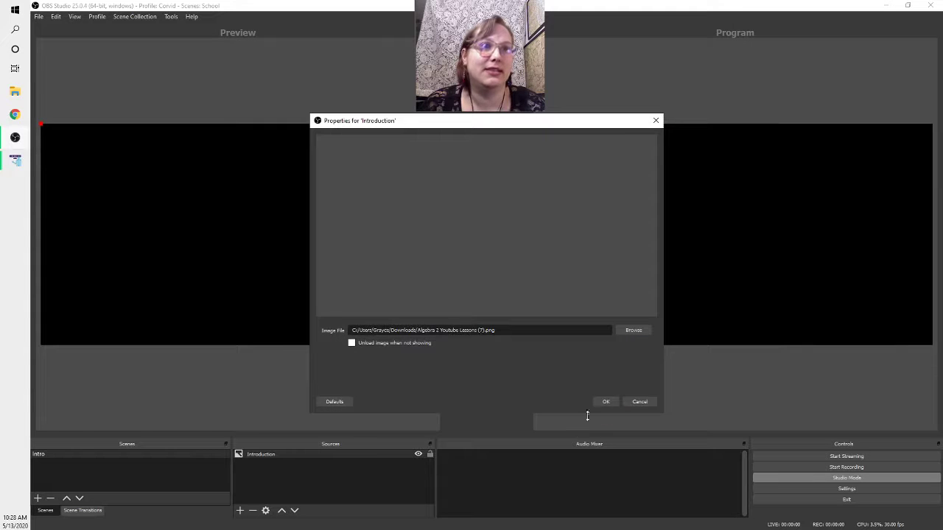
{"action": "left_click", "coordinate": [604, 402]}
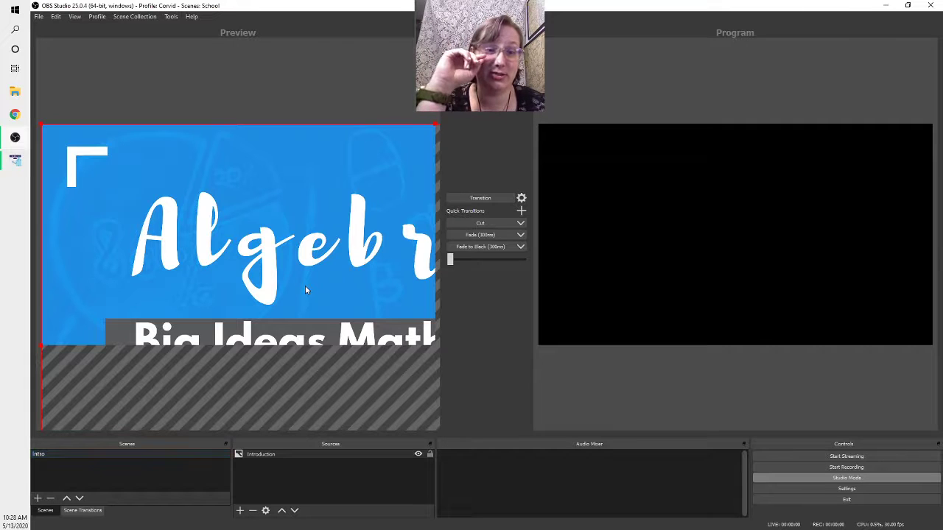
Fit the Introduction image to the screen with the Transform options.
{"action": "right_click", "coordinate": [306, 289]}
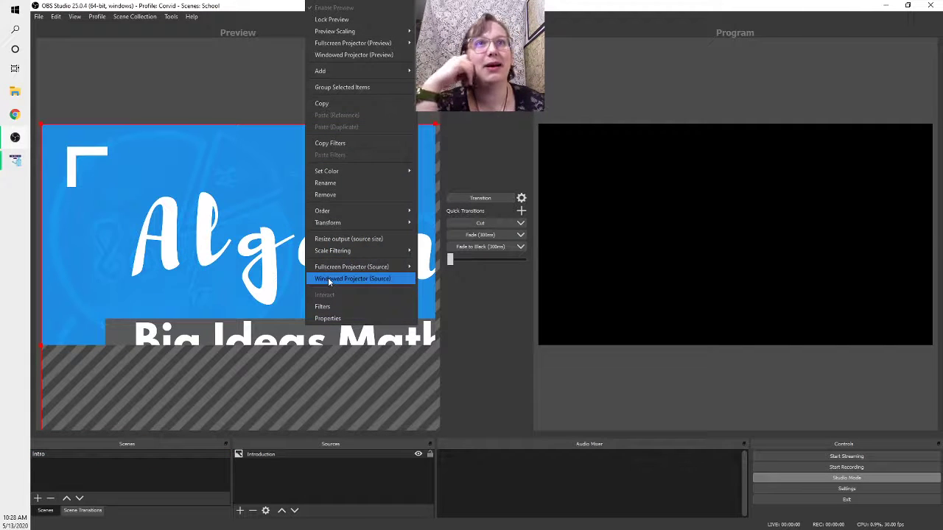
{"action": "mouse_move", "coordinate": [335, 223]}
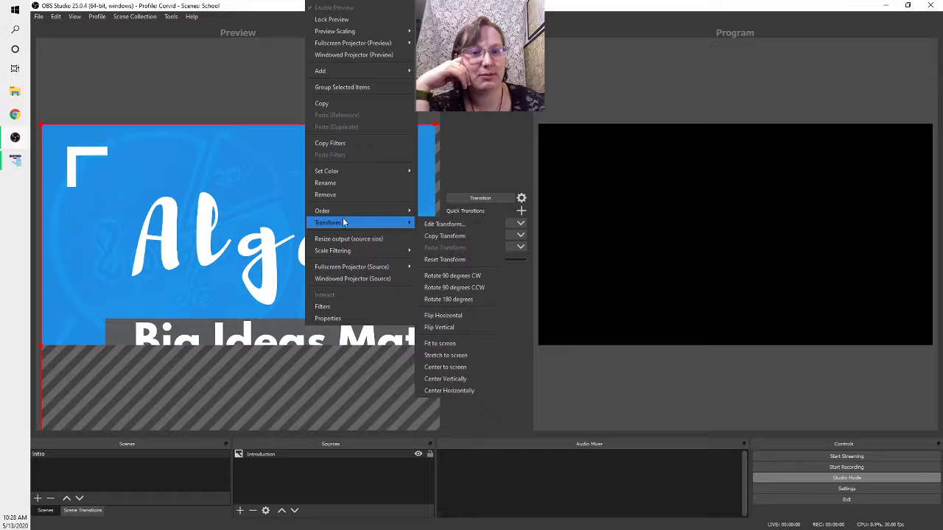
{"action": "left_click", "coordinate": [466, 342]}
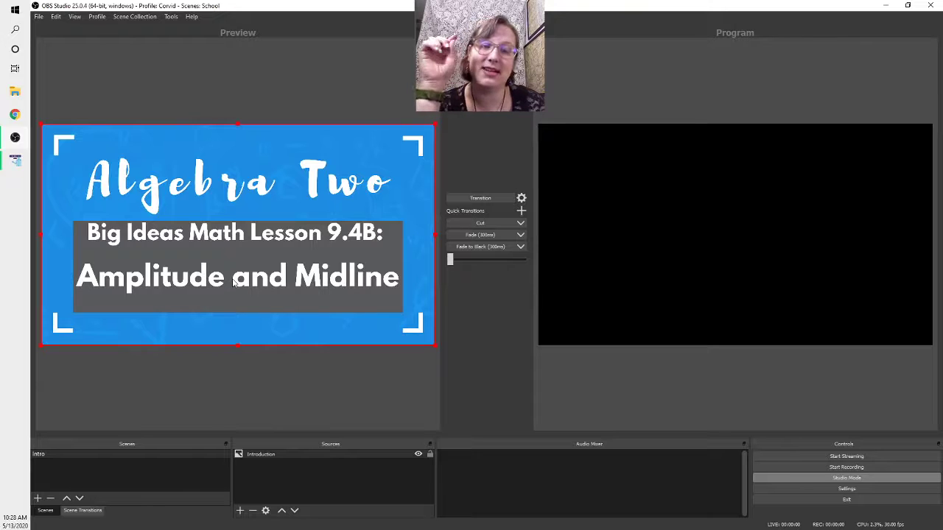
Transition the Intro scene to the program output, and make a brief test recording.
{"action": "left_click", "coordinate": [489, 198]}
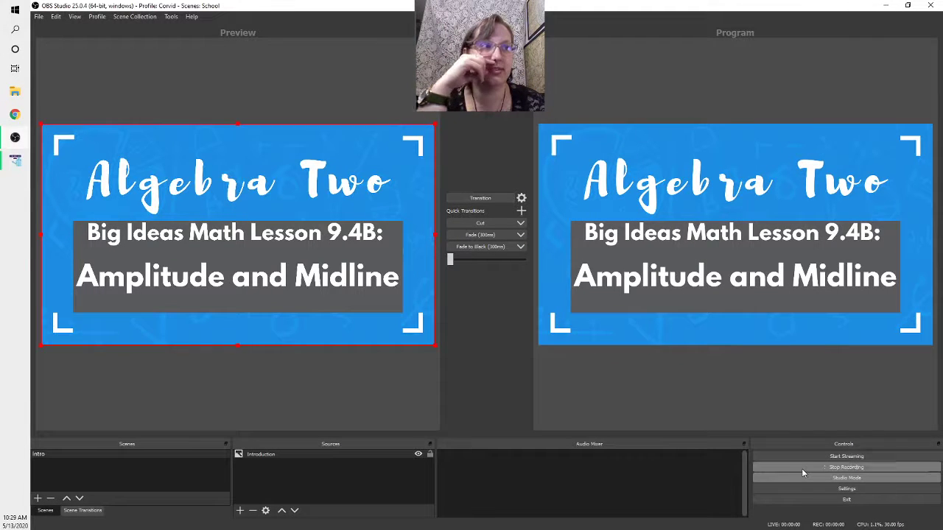
{"action": "left_click", "coordinate": [801, 469]}
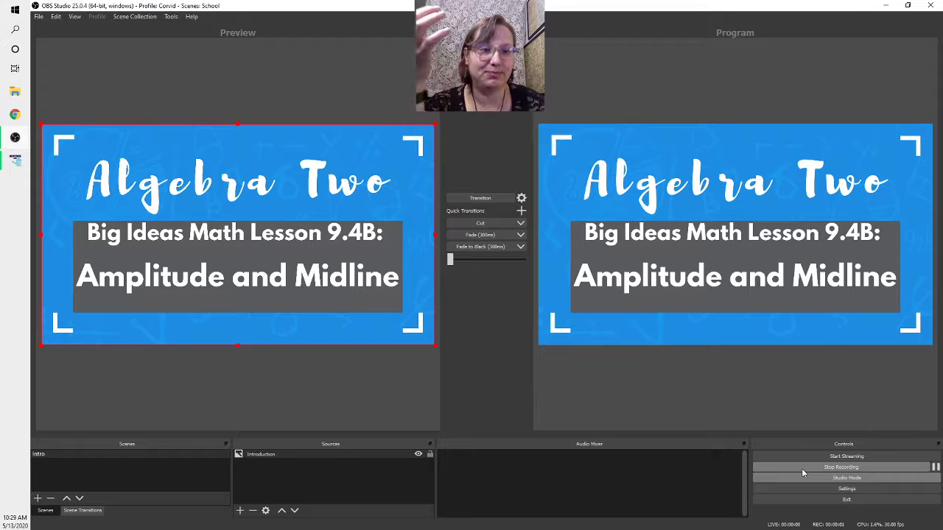
{"action": "left_click", "coordinate": [801, 468]}
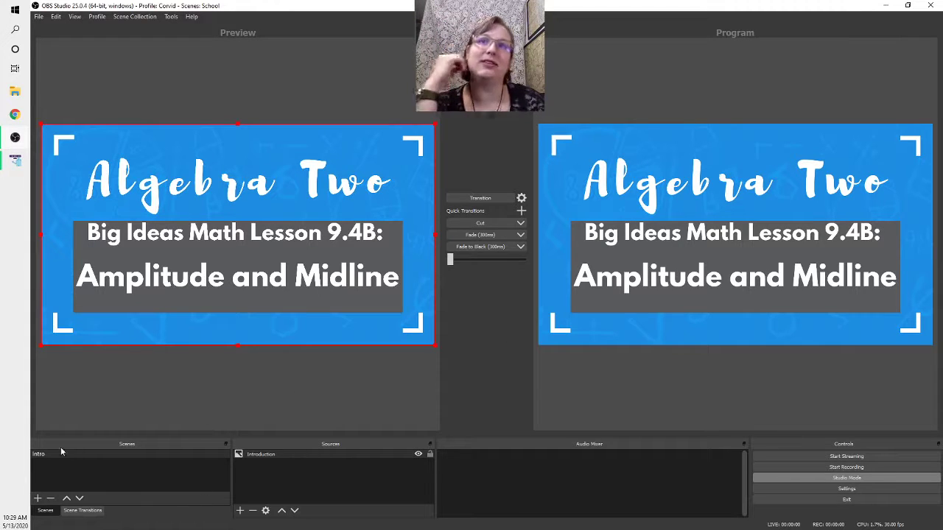
Add a new scene named Teach.
{"action": "left_click", "coordinate": [38, 500]}
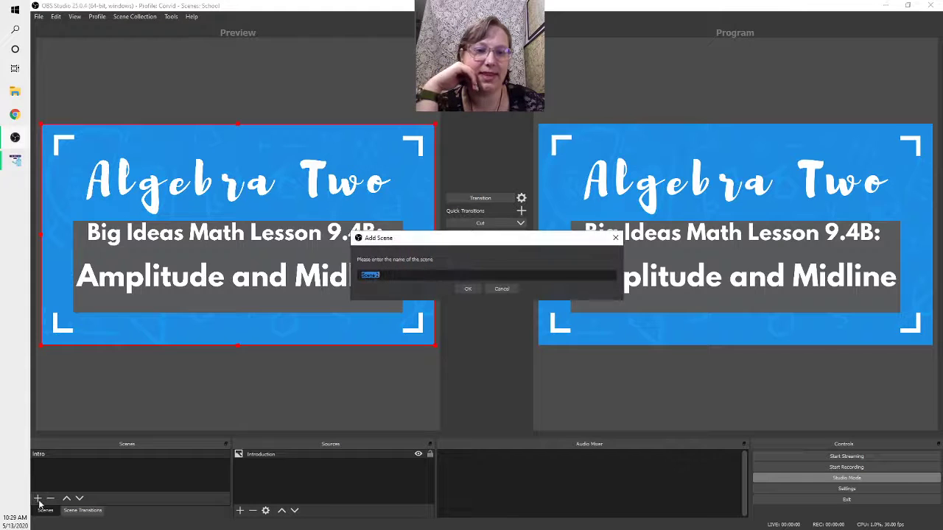
{"action": "type", "text": "Teach"}
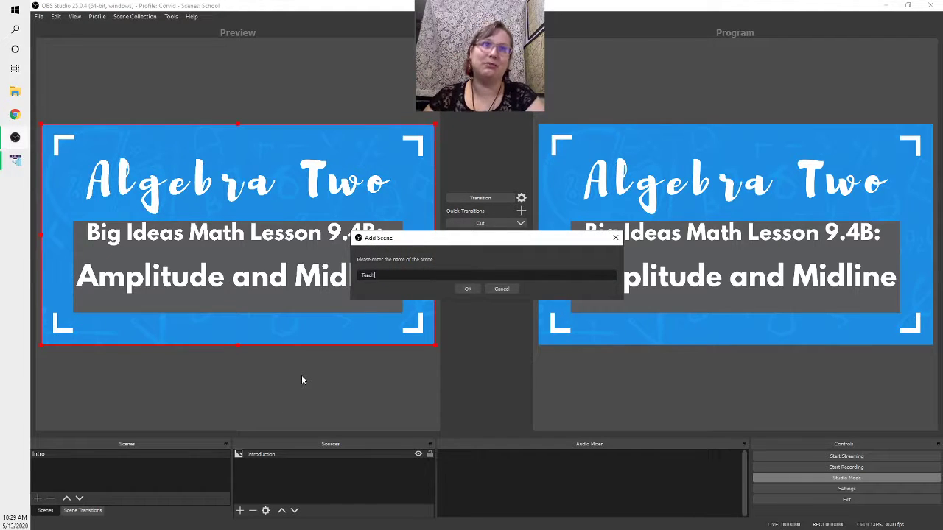
{"action": "key", "text": "Return"}
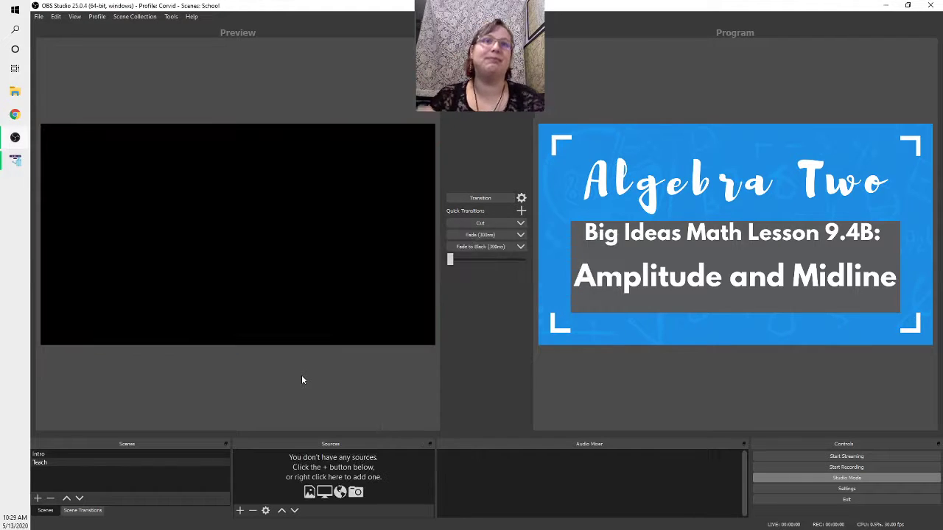
Add a video capture device source named Face to the Teach scene, using the USB2.0 HD UVC WebCam.
{"action": "left_click", "coordinate": [240, 511]}
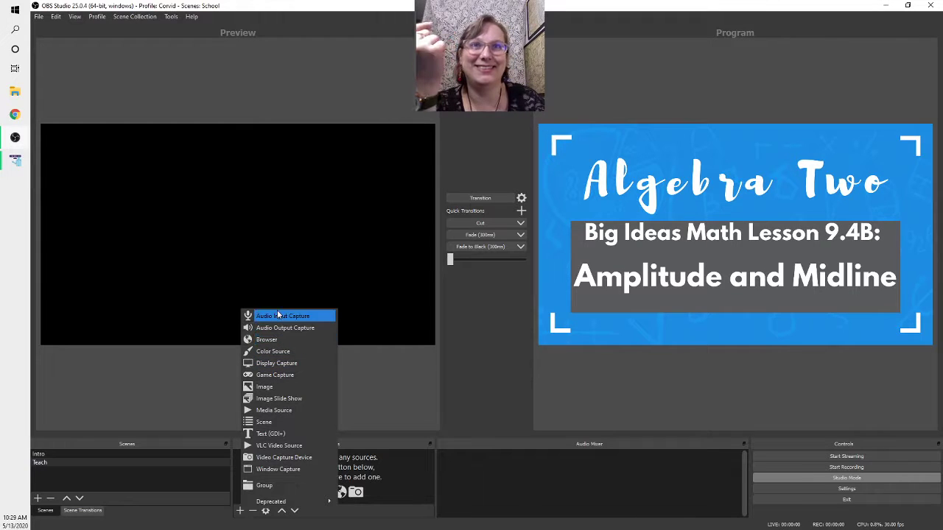
{"action": "left_click", "coordinate": [287, 458]}
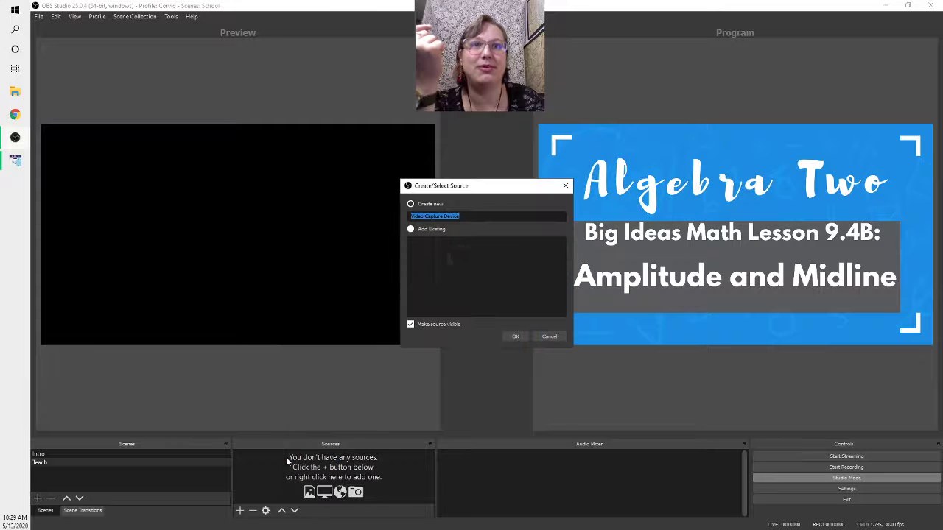
{"action": "type", "text": "Face"}
{"action": "key", "text": "Return"}
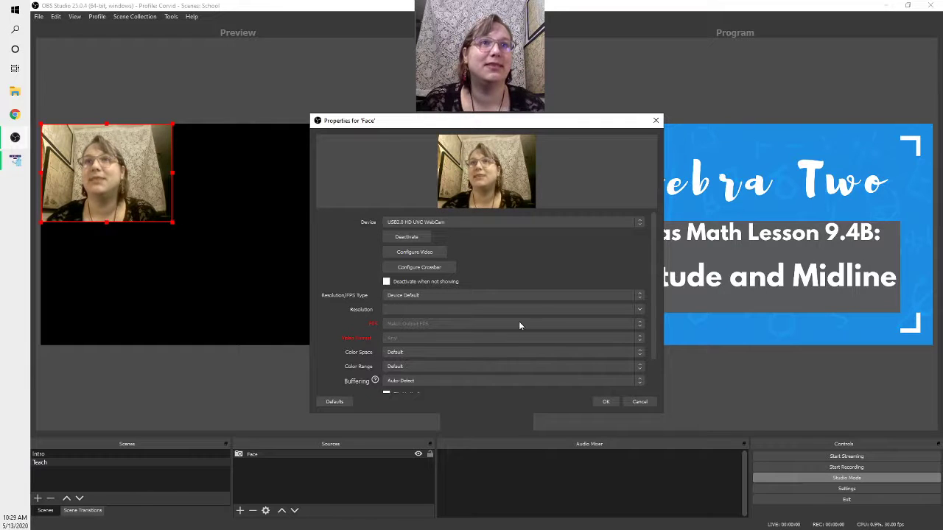
{"action": "left_click", "coordinate": [603, 402]}
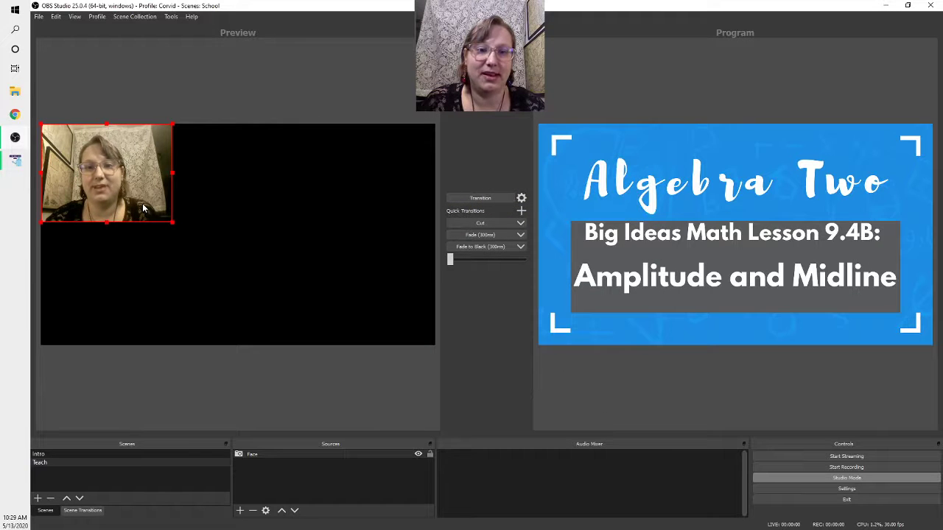
Enlarge the Face webcam picture, crop off its right side, and reposition it on the Teach canvas.
{"action": "left_click_drag", "start_coordinate": [143, 208], "coordinate": [232, 268]}
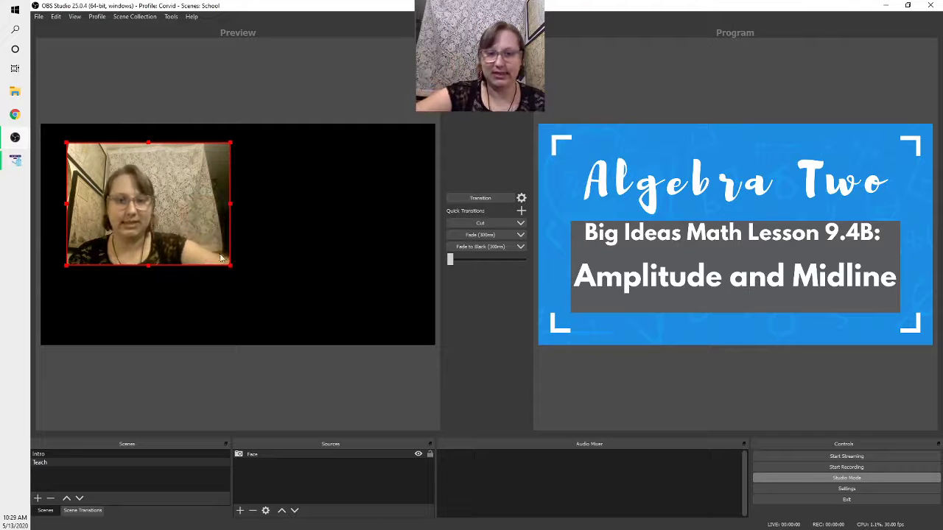
{"action": "left_click_drag", "start_coordinate": [231, 205], "coordinate": [200, 204]}
{"action": "left_click", "coordinate": [219, 209]}
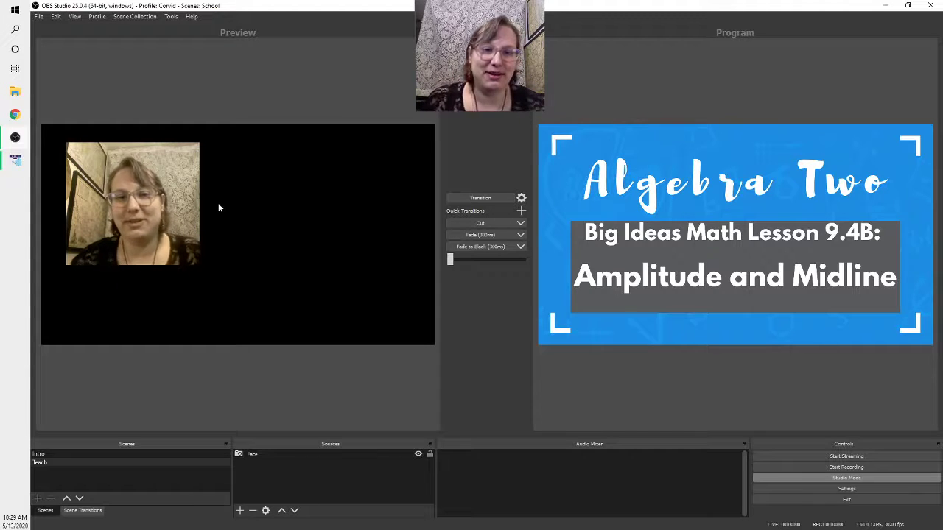
{"action": "left_click_drag", "start_coordinate": [186, 204], "coordinate": [215, 209]}
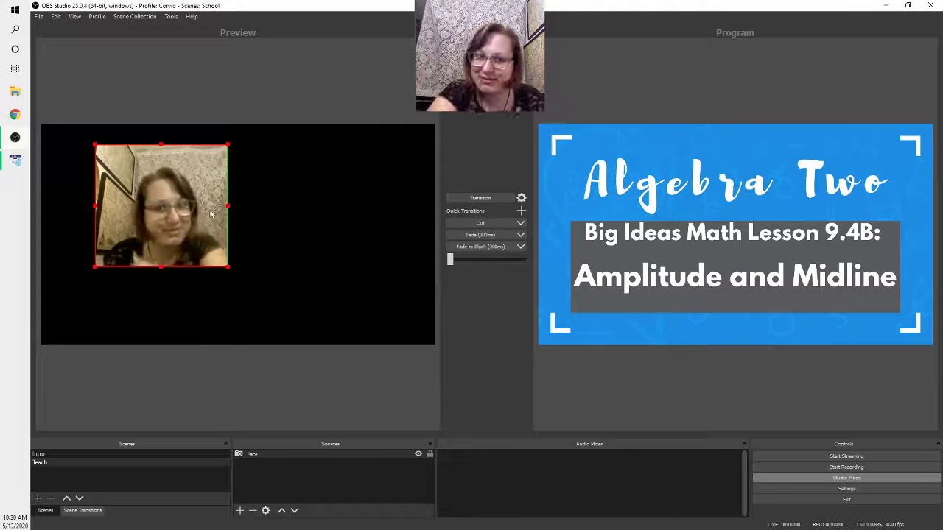
Flip the Face webcam picture horizontally and move it against the left edge of the canvas.
{"action": "right_click", "coordinate": [189, 209]}
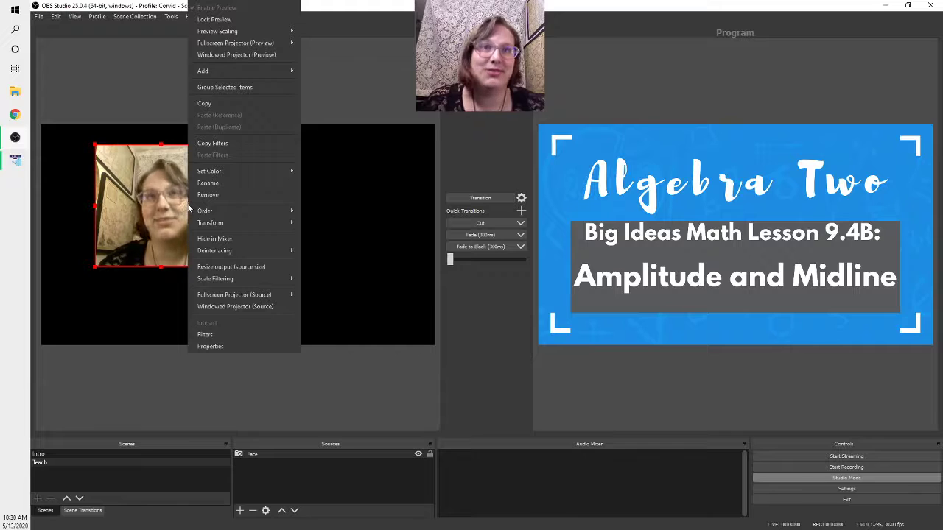
{"action": "mouse_move", "coordinate": [225, 222]}
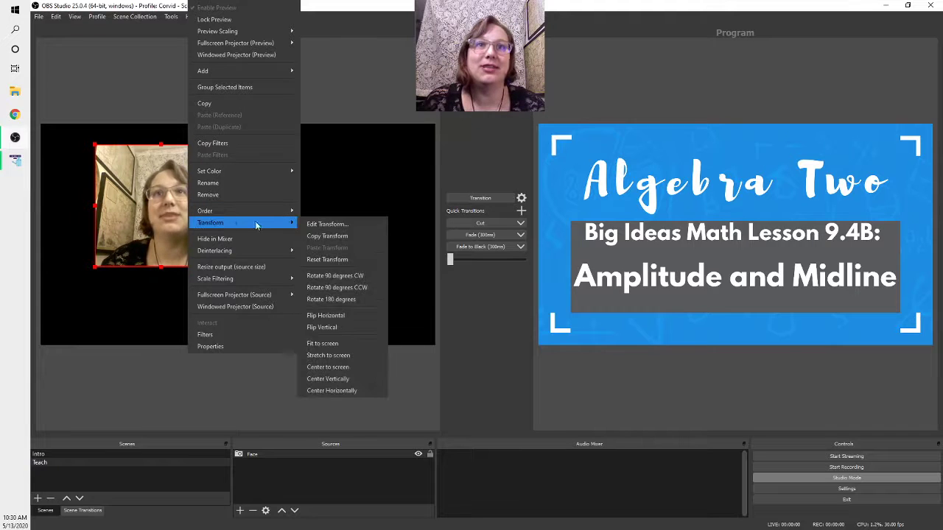
{"action": "left_click", "coordinate": [351, 321]}
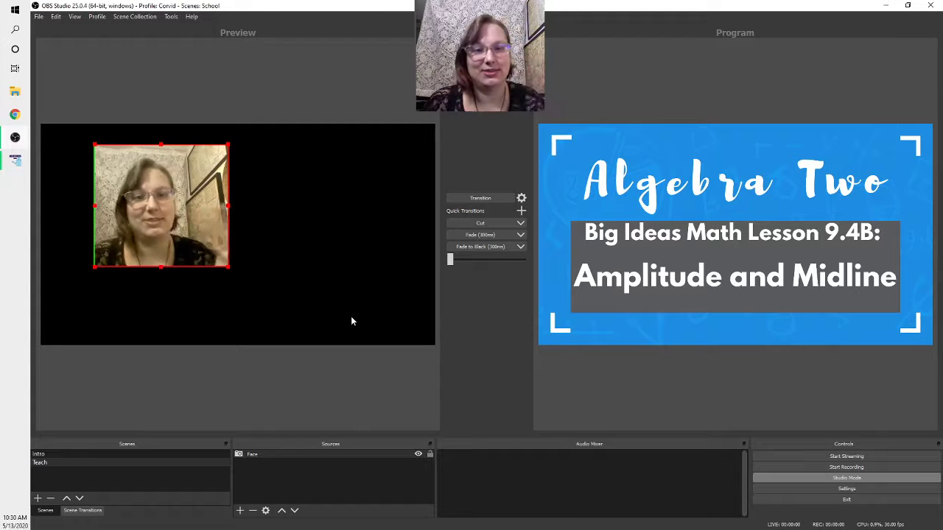
{"action": "left_click_drag", "start_coordinate": [189, 234], "coordinate": [135, 229]}
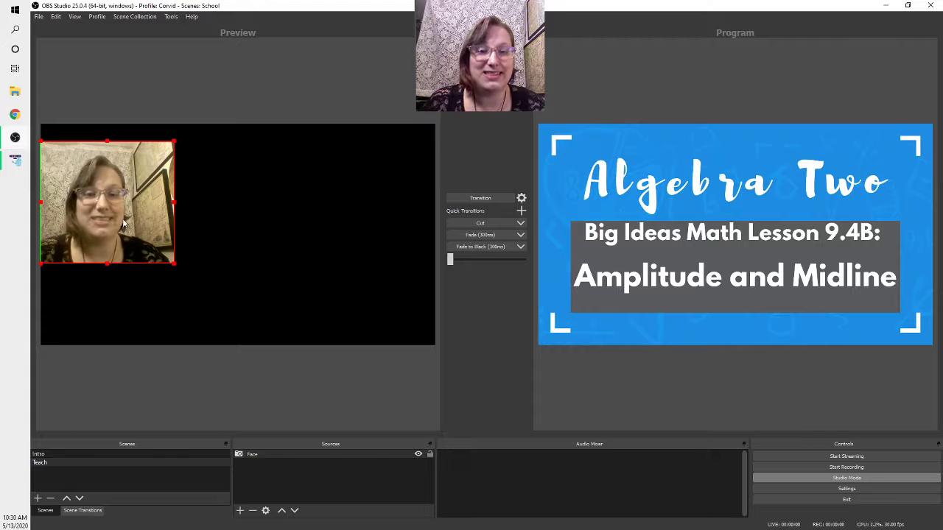
Test the transition by sending the Teach scene to the program output and switching back to Intro.
{"action": "left_click", "coordinate": [497, 199]}
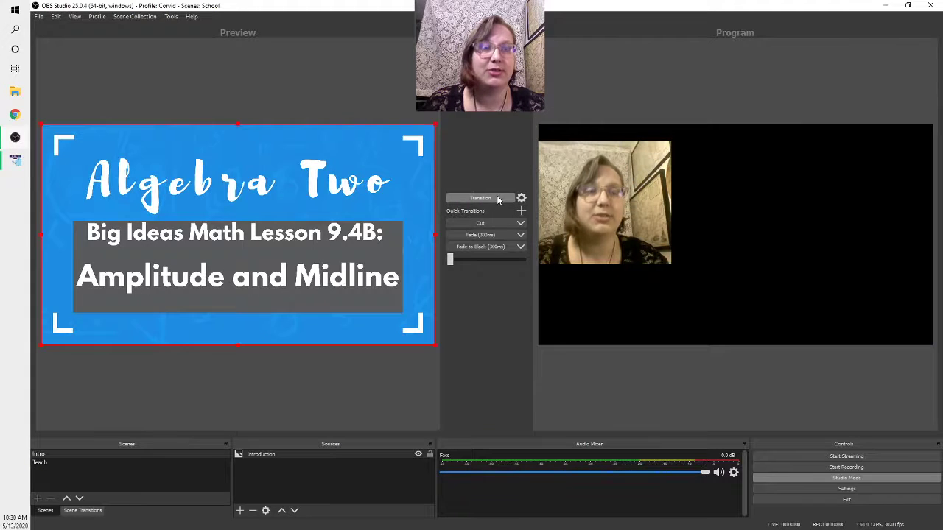
{"action": "left_click", "coordinate": [497, 198]}
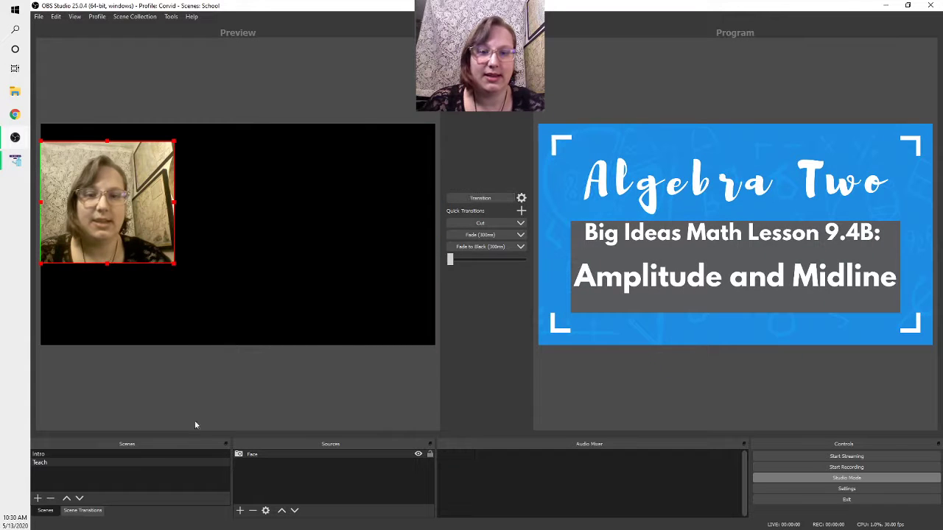
Add an audio input capture source named Voice to the Teach scene.
{"action": "left_click", "coordinate": [239, 509]}
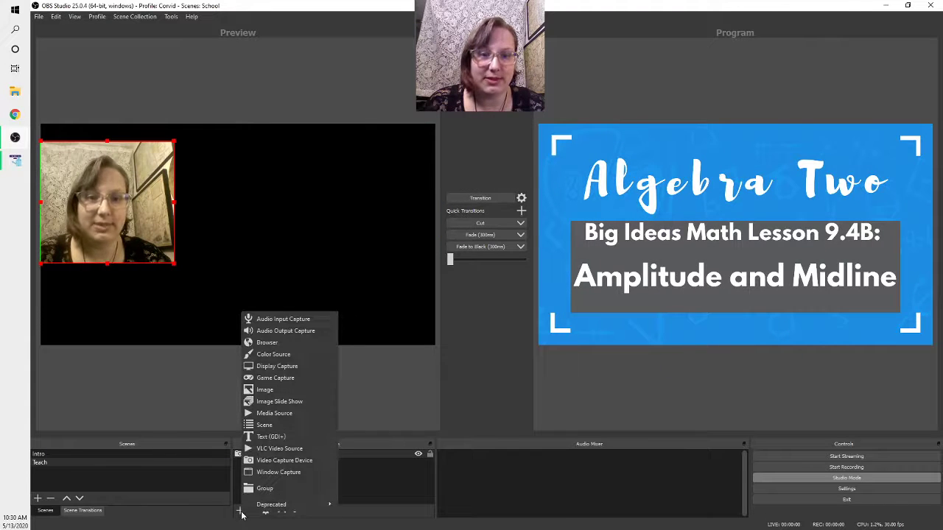
{"action": "left_click", "coordinate": [268, 318]}
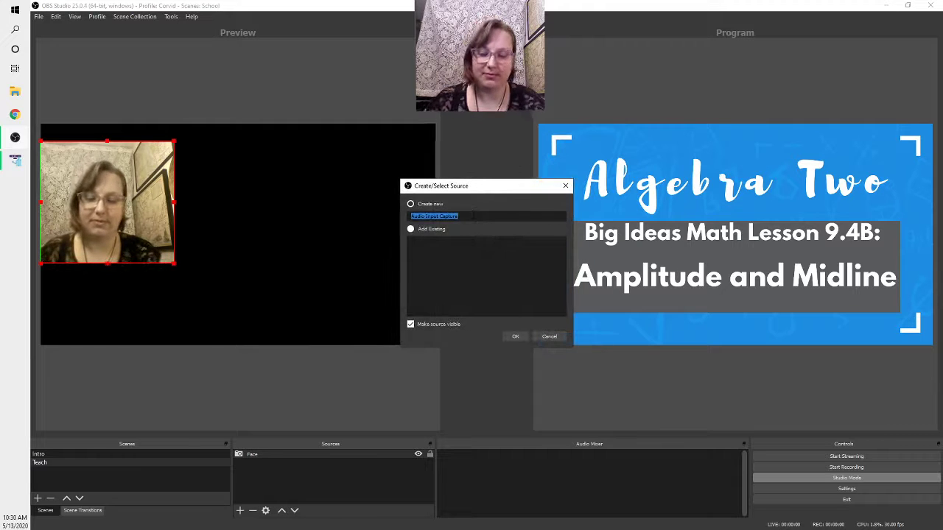
{"action": "type", "text": "Voice"}
{"action": "key", "text": "Return"}
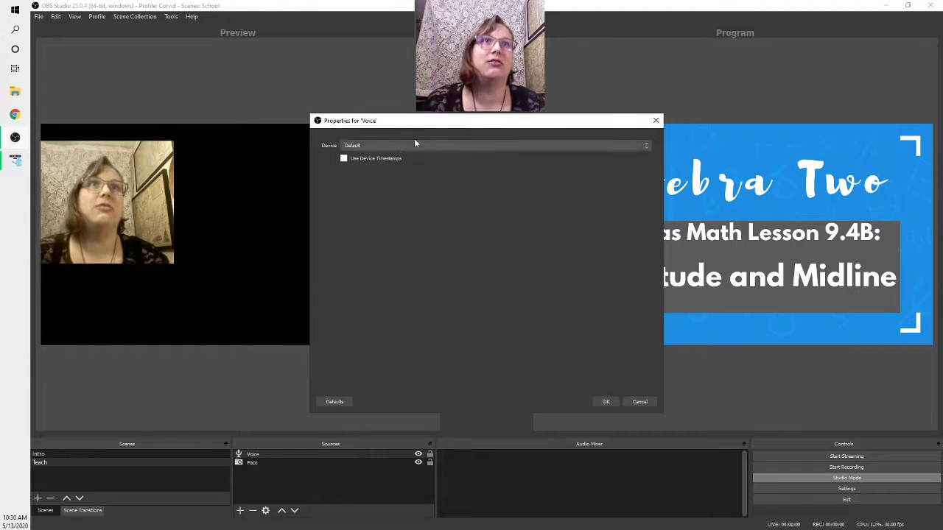
{"action": "left_click", "coordinate": [413, 145]}
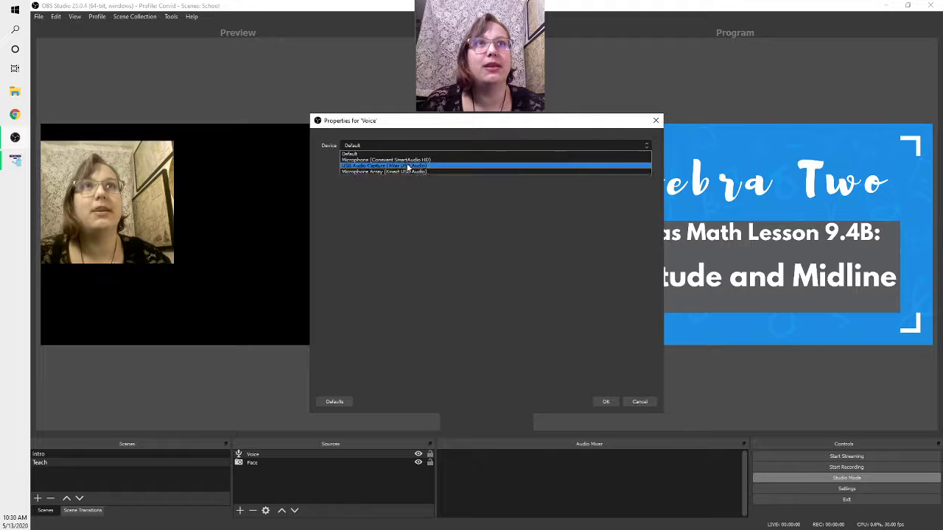
{"action": "left_click", "coordinate": [503, 297]}
{"action": "left_click", "coordinate": [605, 401]}
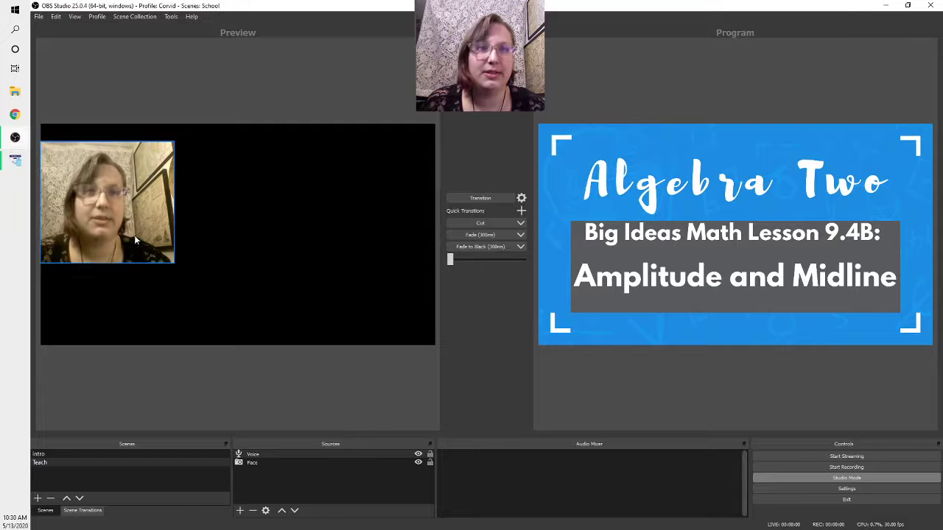
Check the Voice audio in the mixer by switching the Teach and Intro scenes between preview and program.
{"action": "left_click", "coordinate": [451, 199]}
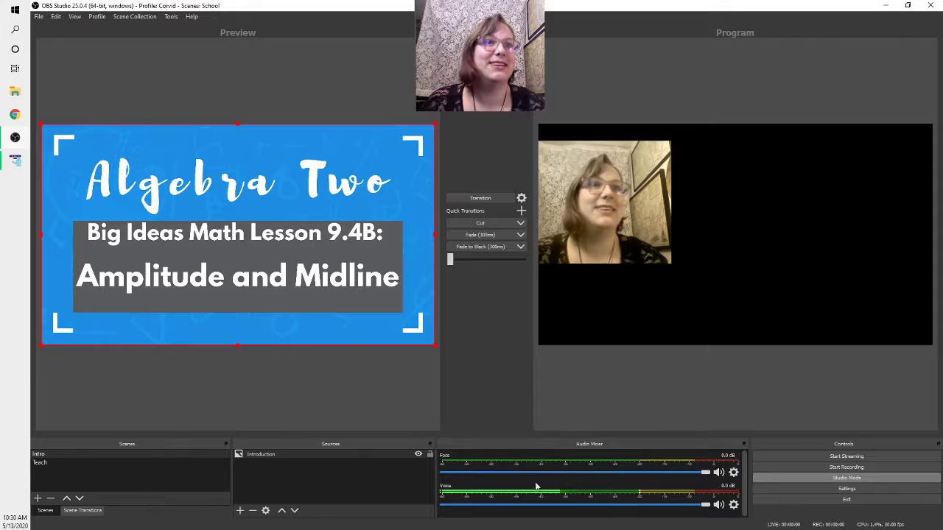
{"action": "left_click", "coordinate": [454, 200]}
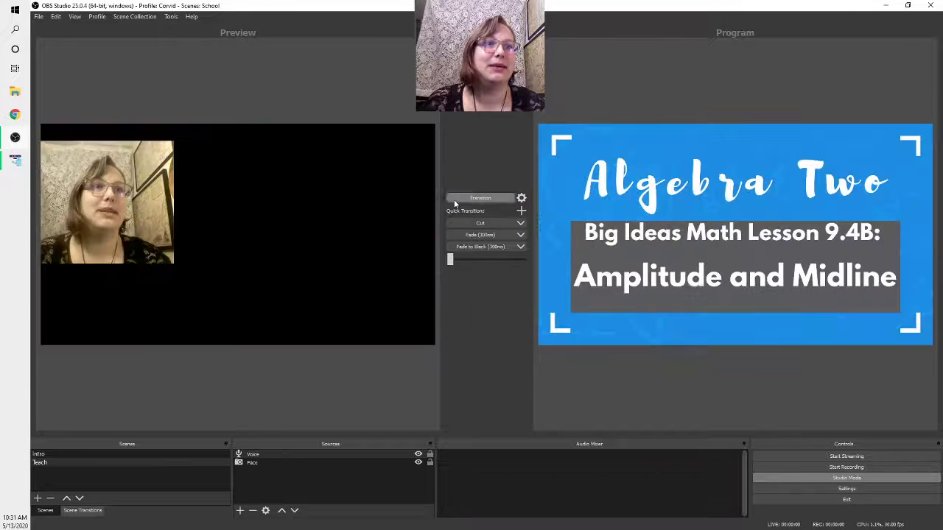
{"action": "left_click", "coordinate": [62, 456]}
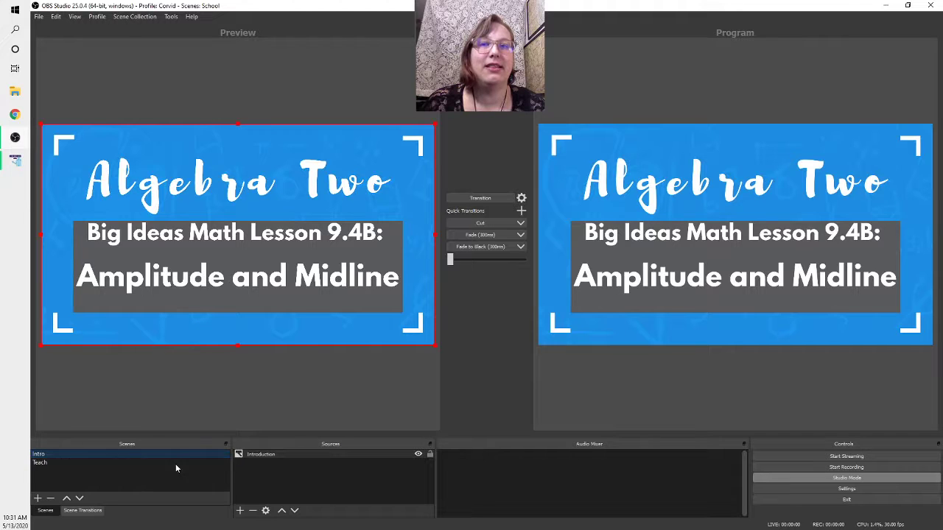
{"action": "left_click", "coordinate": [54, 462]}
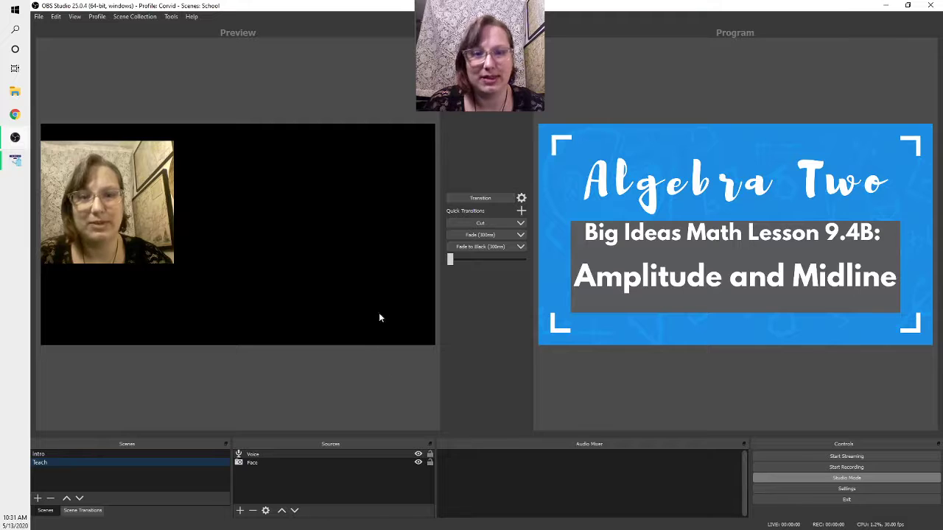
Add the existing Voice audio source to the Intro scene and test it by transitioning between the two scenes.
{"action": "left_click", "coordinate": [475, 198]}
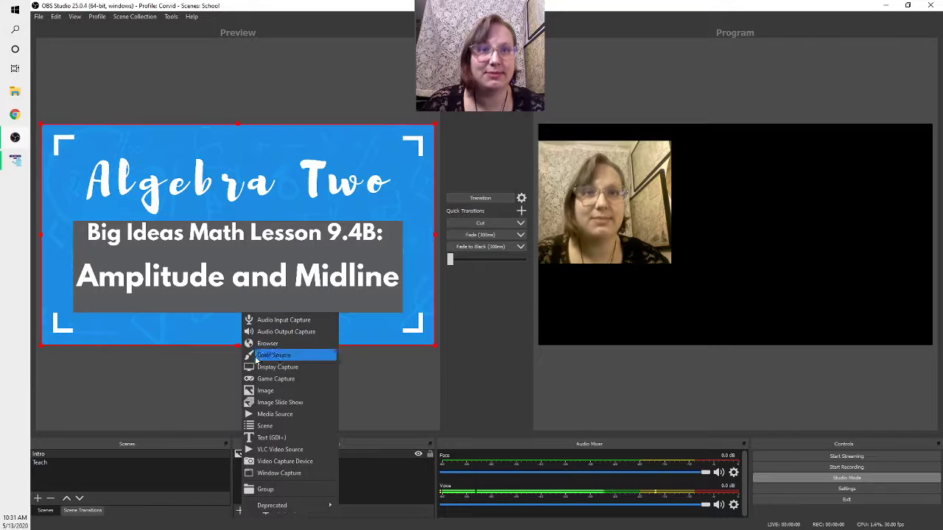
{"action": "left_click", "coordinate": [274, 319]}
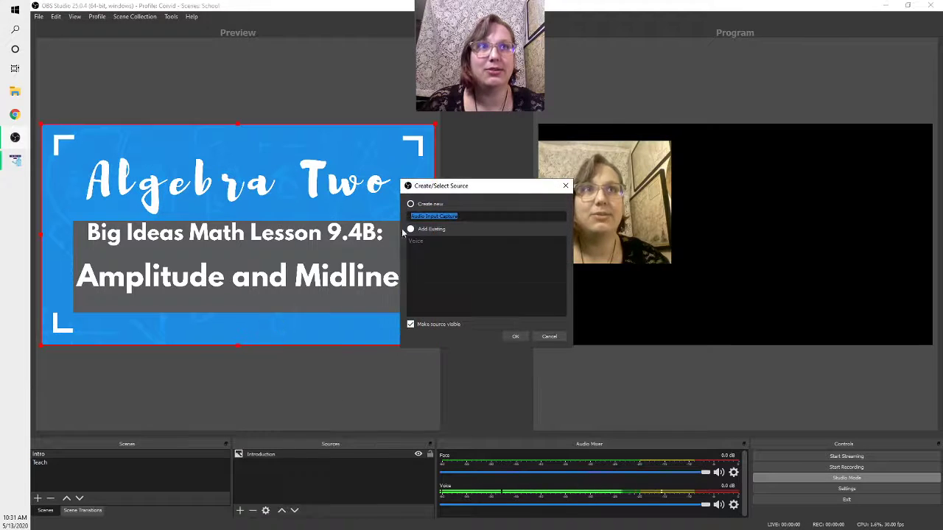
{"action": "left_click", "coordinate": [508, 336]}
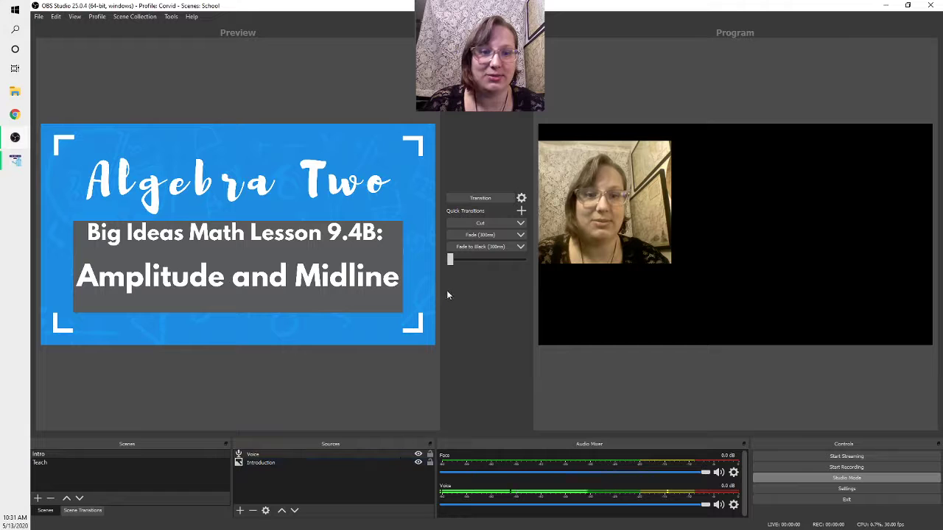
{"action": "left_click", "coordinate": [480, 199]}
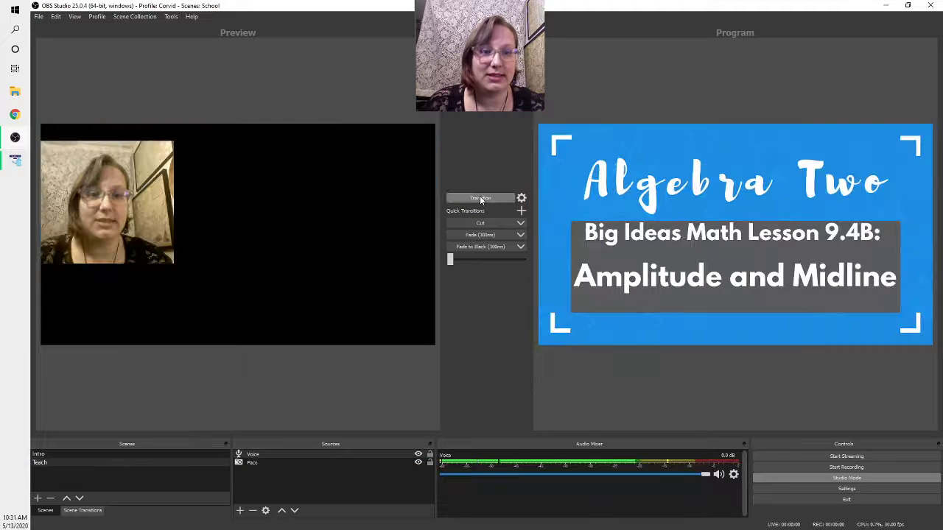
{"action": "left_click", "coordinate": [480, 199]}
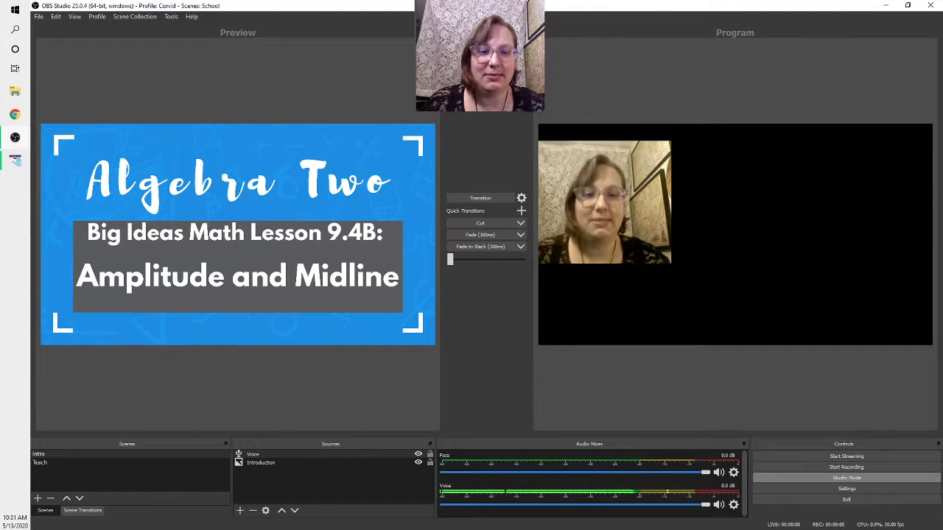
Add a video capture device named DocCam to the Intro scene, using the AVer USB Camera as its device.
{"action": "left_click", "coordinate": [241, 510]}
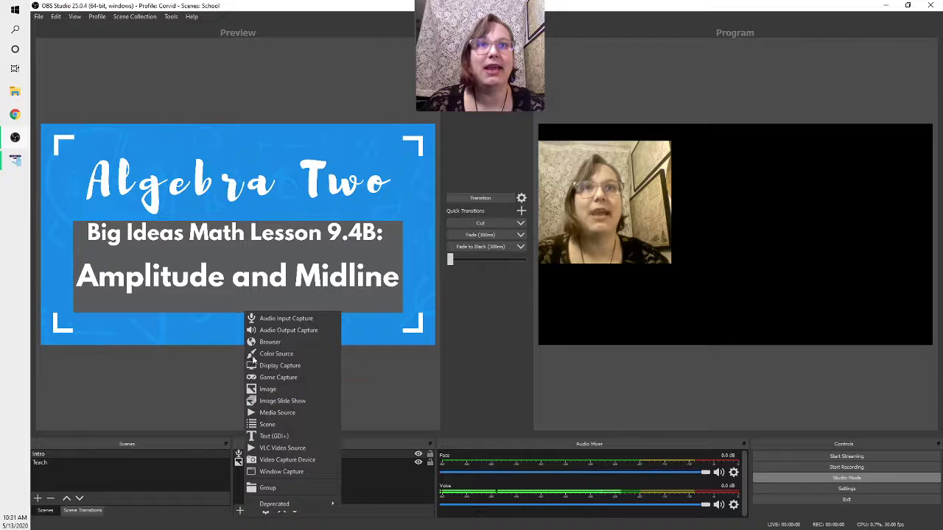
{"action": "left_click", "coordinate": [298, 459]}
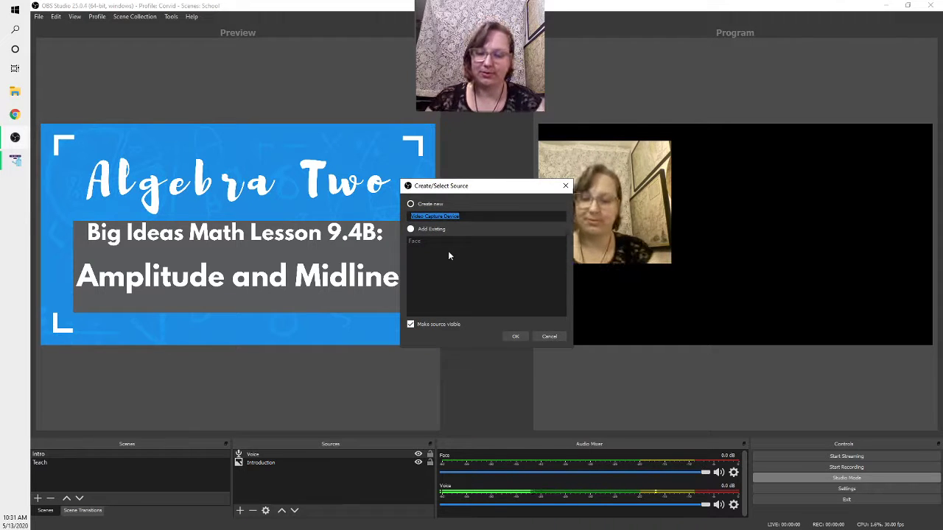
{"action": "type", "text": "DocCam"}
{"action": "key", "text": "Return"}
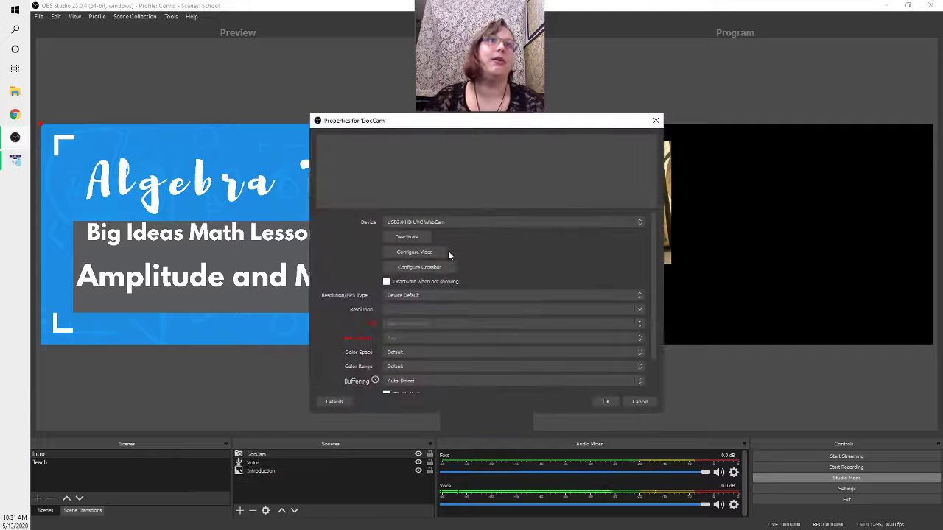
{"action": "left_click", "coordinate": [470, 224]}
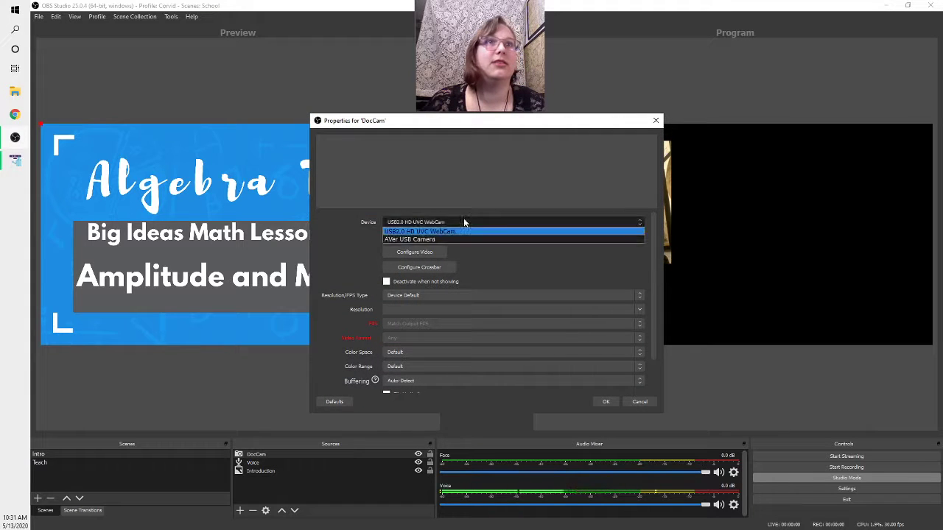
{"action": "left_click", "coordinate": [459, 237]}
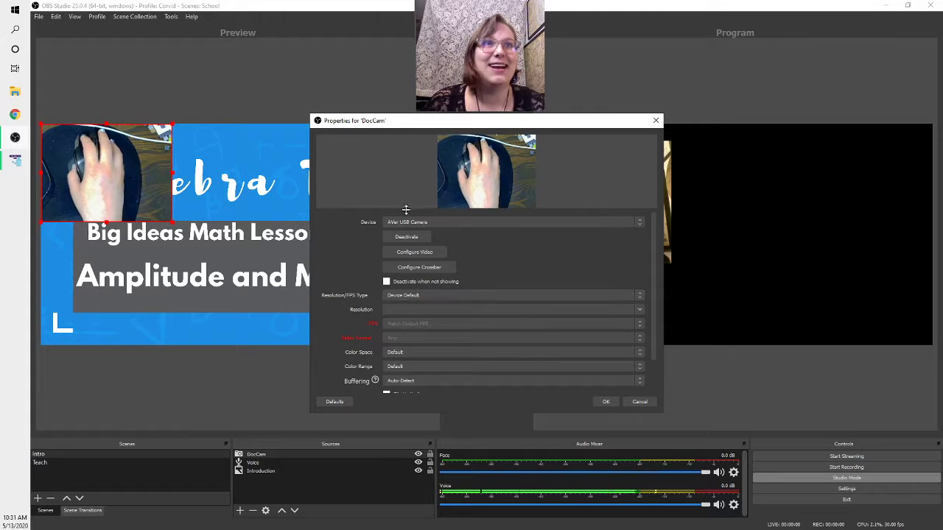
{"action": "left_click", "coordinate": [602, 399]}
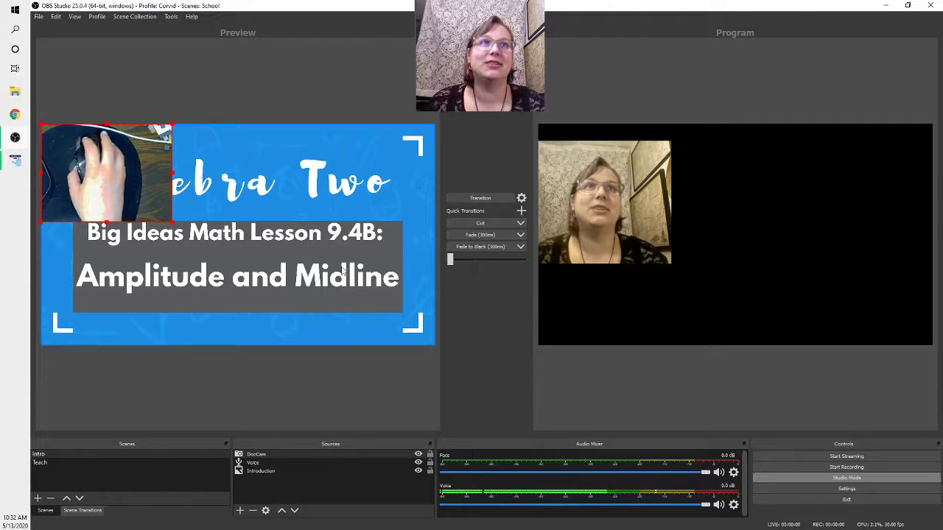
Bring the Teach scene into the preview and add the existing DocCam video source to it.
{"action": "left_click", "coordinate": [463, 198]}
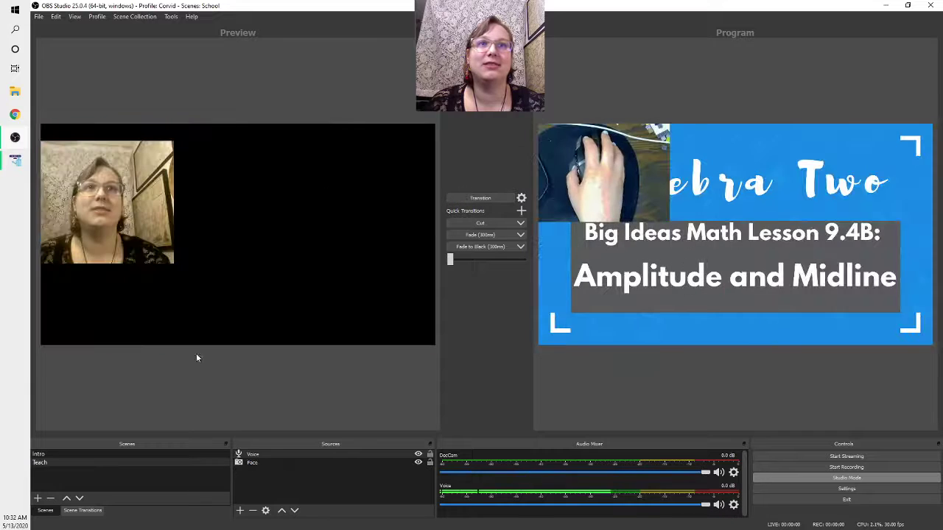
{"action": "left_click", "coordinate": [240, 510]}
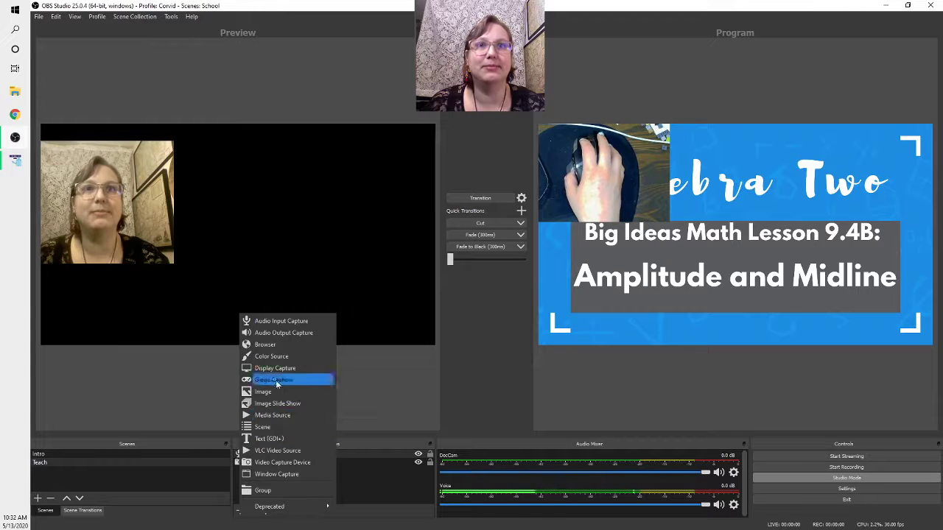
{"action": "left_click", "coordinate": [284, 462]}
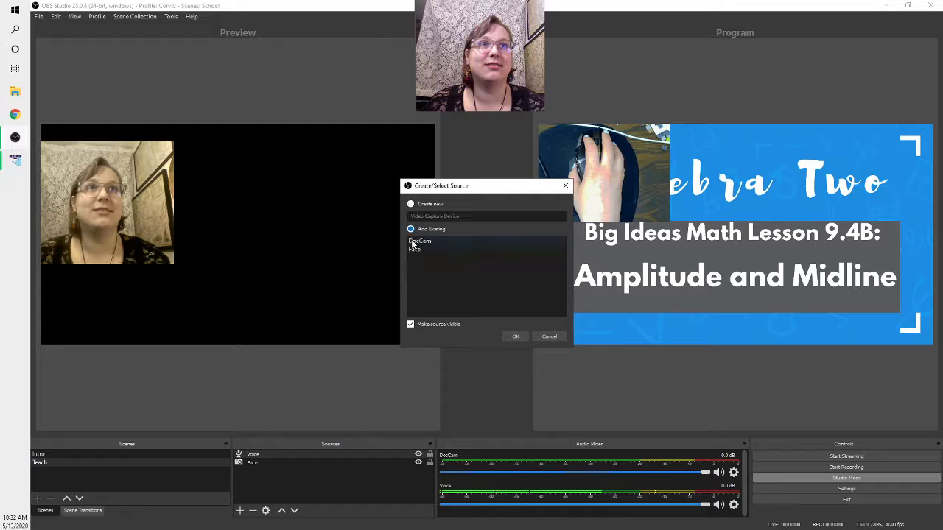
{"action": "left_click", "coordinate": [515, 335]}
Remove the Introduction image from the Intro scene.
{"action": "left_click", "coordinate": [84, 452]}
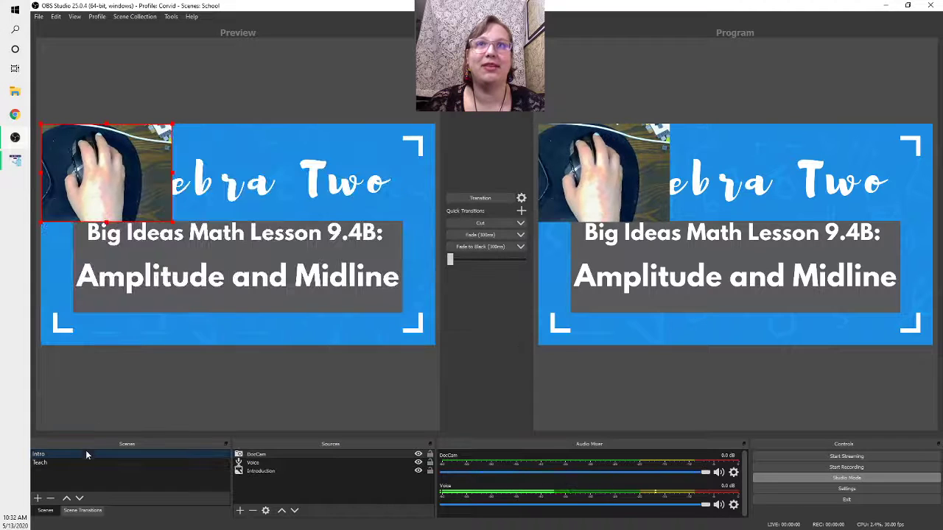
{"action": "left_click", "coordinate": [114, 205]}
{"action": "key", "text": "Delete"}
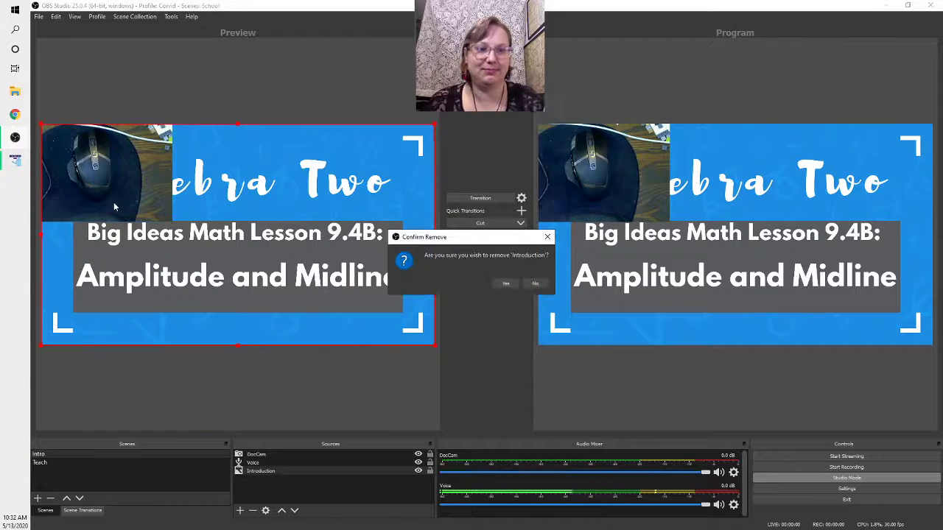
{"action": "key", "text": "Return"}
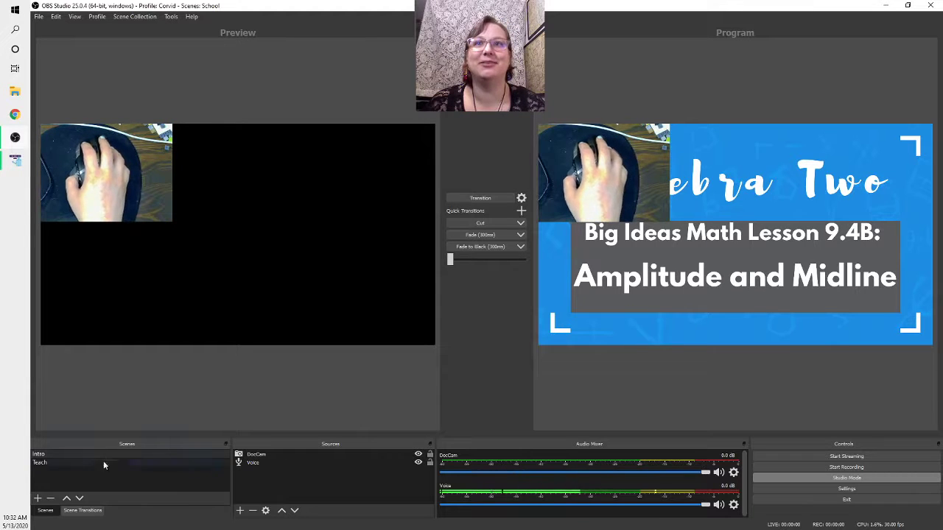
Remove the DocCam source from the Intro scene.
{"action": "left_click", "coordinate": [258, 455]}
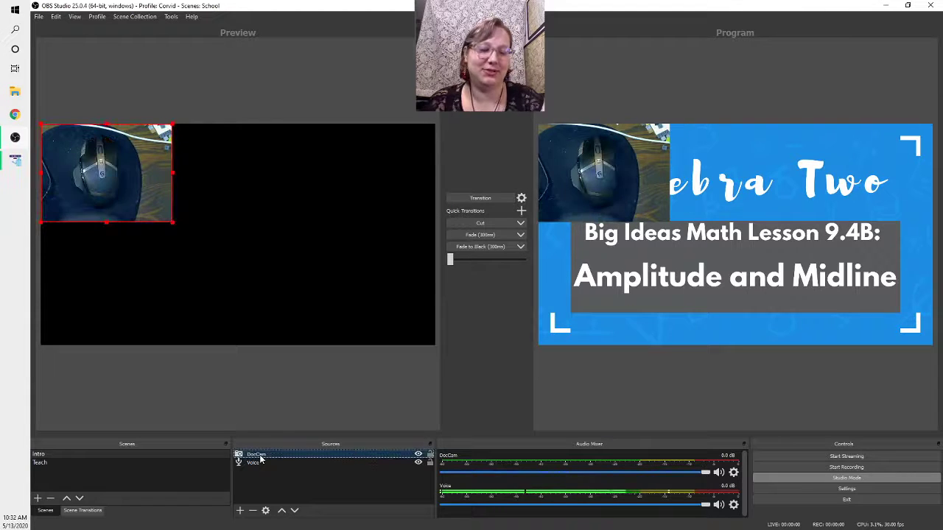
{"action": "key", "text": "Delete"}
{"action": "key", "text": "Return"}
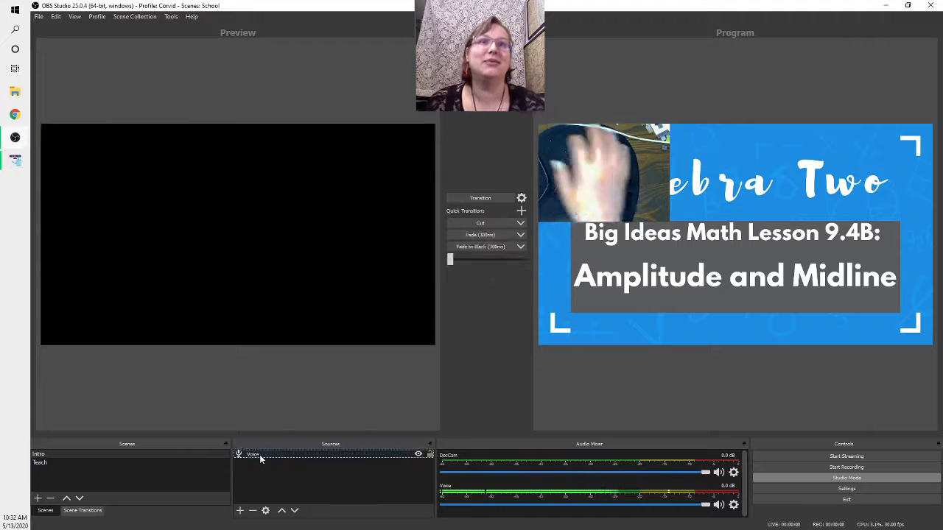
Add the existing Introduction image back to the Intro scene and fit it to the canvas.
{"action": "left_click", "coordinate": [240, 511]}
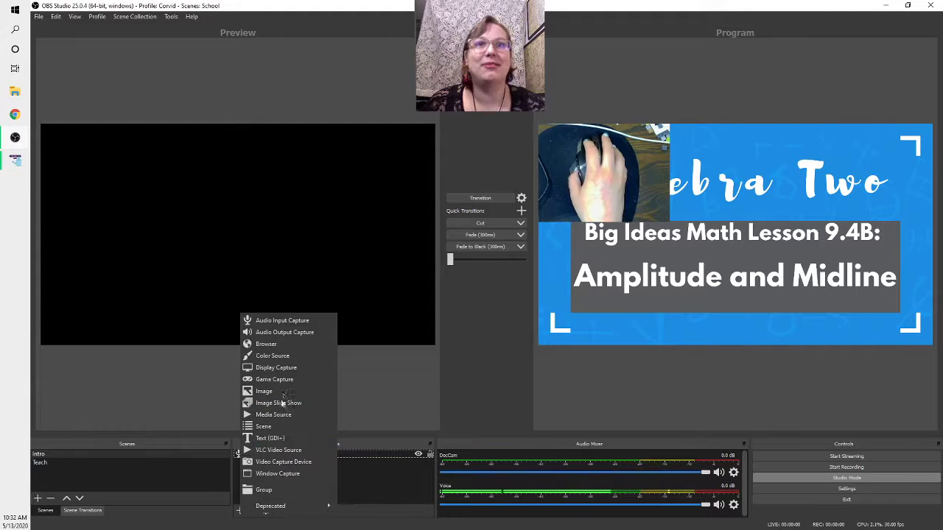
{"action": "left_click", "coordinate": [264, 391]}
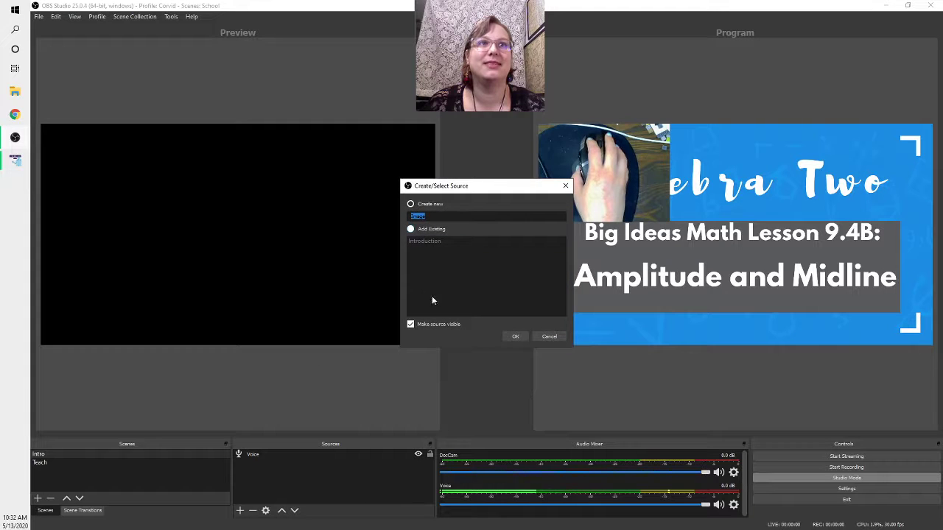
{"action": "left_click", "coordinate": [515, 337]}
{"action": "right_click", "coordinate": [306, 247]}
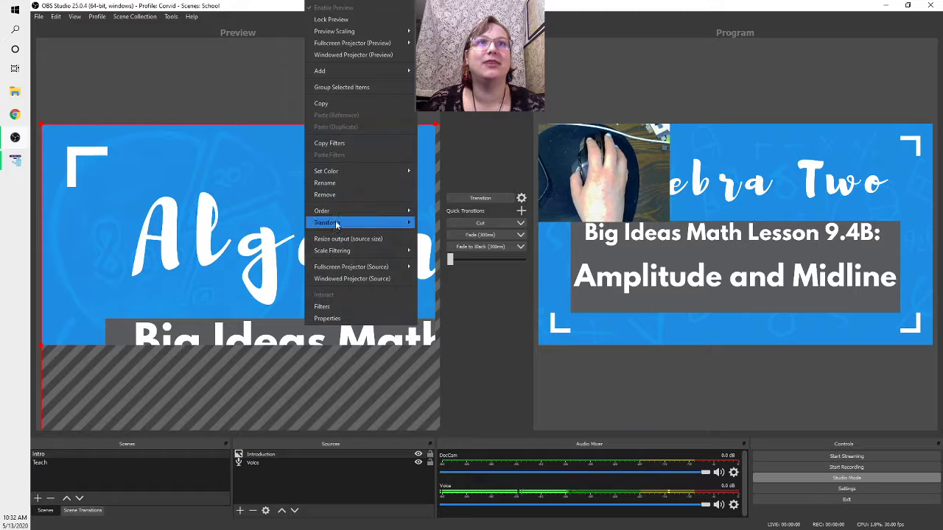
{"action": "mouse_move", "coordinate": [335, 225]}
{"action": "left_click", "coordinate": [452, 344]}
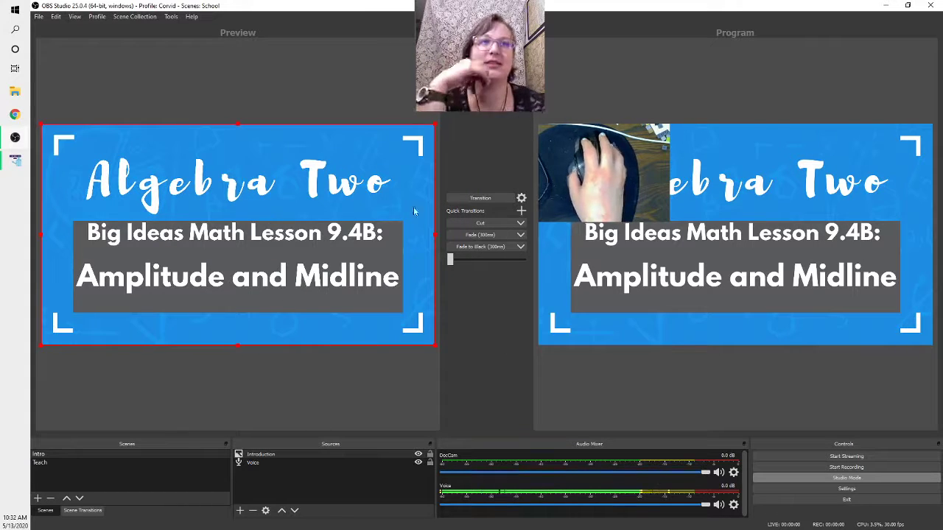
Try out locking and hiding the Introduction image, then show it again and unlock it.
{"action": "left_click", "coordinate": [430, 457]}
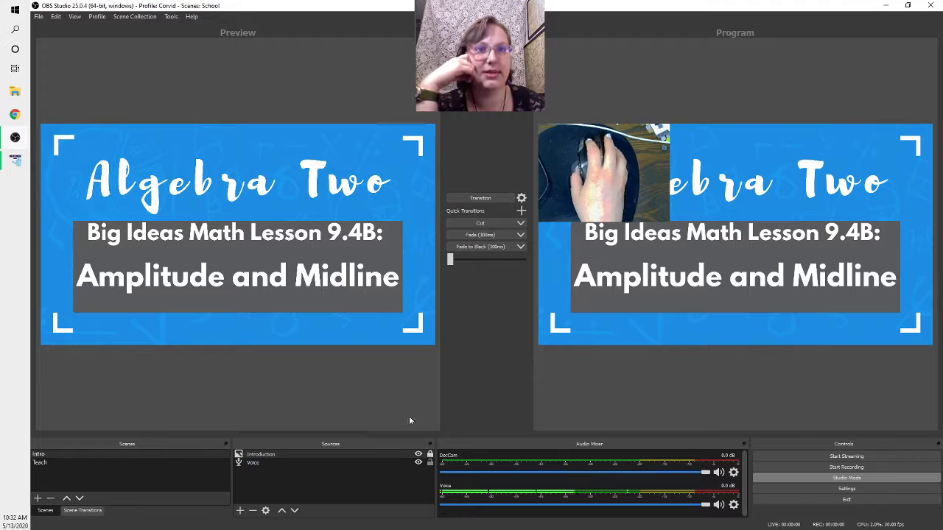
{"action": "left_click", "coordinate": [418, 456]}
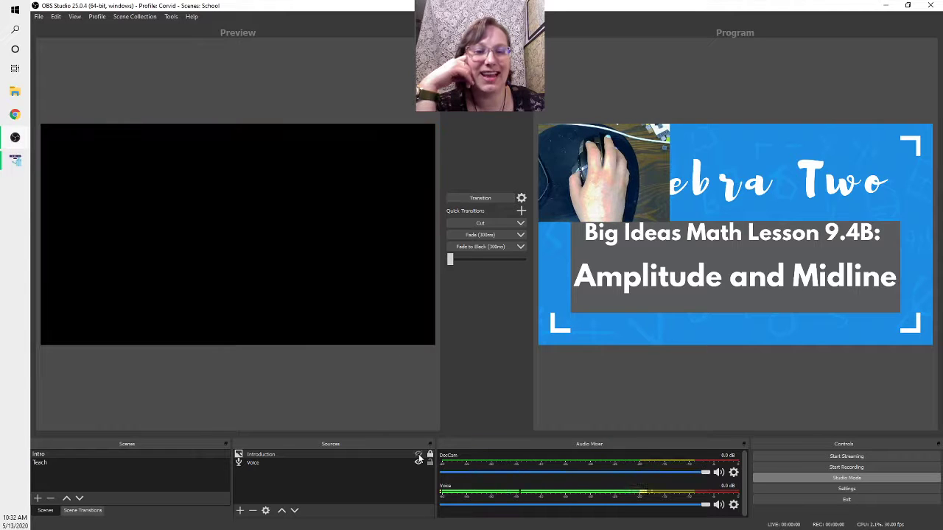
{"action": "left_click", "coordinate": [418, 455]}
{"action": "left_click", "coordinate": [430, 456]}
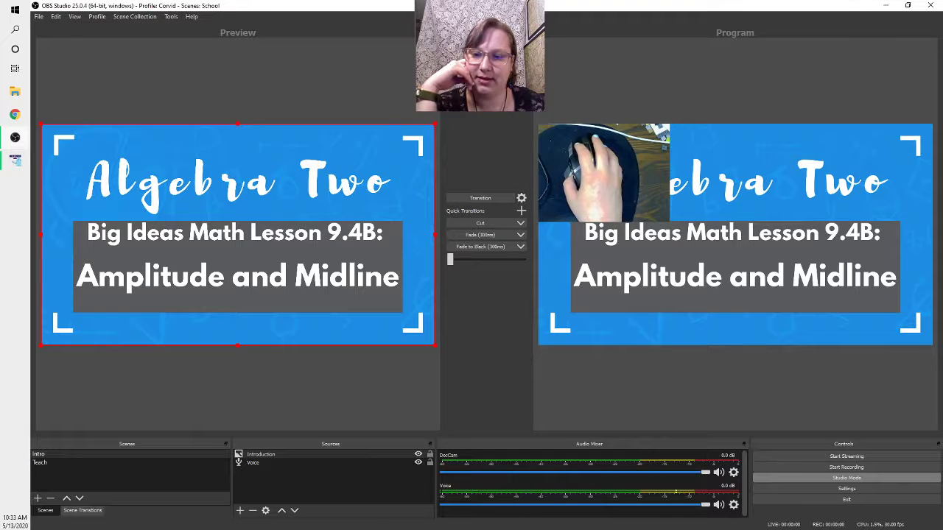
In the Teach scene, move the DocCam picture to the right edge of the canvas and enlarge it to full canvas height.
{"action": "left_click", "coordinate": [110, 465]}
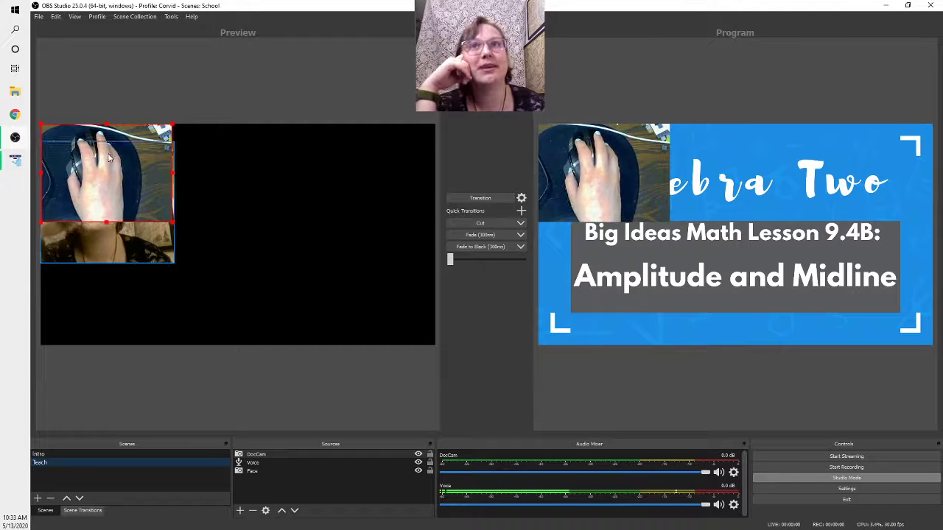
{"action": "left_click_drag", "start_coordinate": [95, 160], "coordinate": [357, 160]}
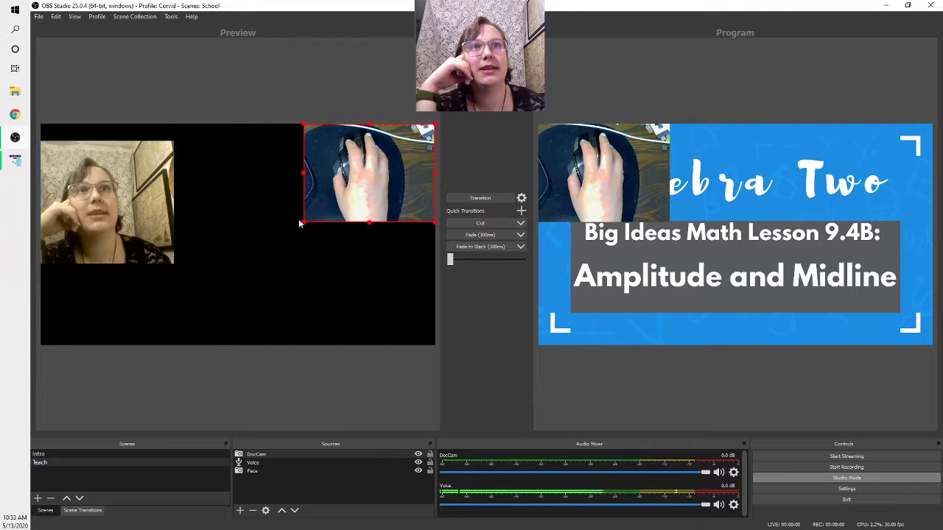
{"action": "left_click_drag", "start_coordinate": [302, 225], "coordinate": [185, 343]}
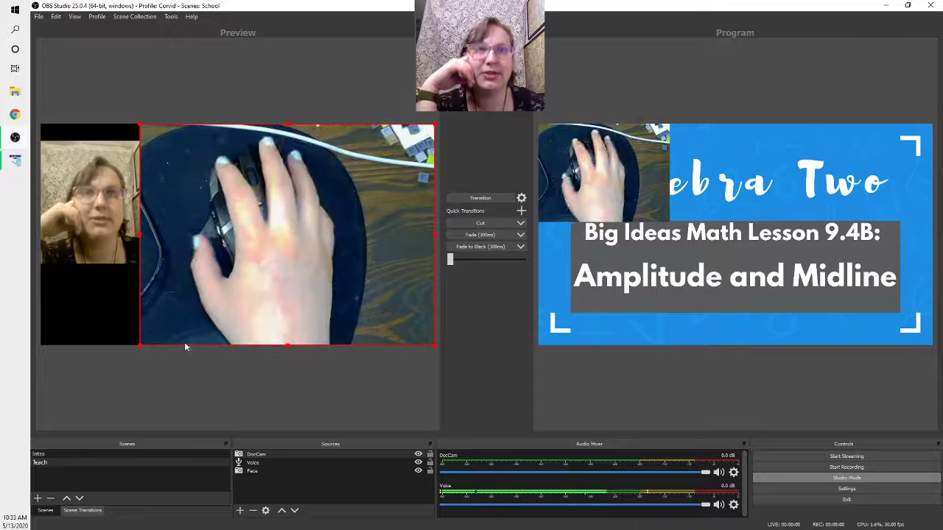
Shift the DocCam picture right and crop its left side, and move the Face picture up into the canvas's top-left corner.
{"action": "left_click_drag", "start_coordinate": [147, 337], "coordinate": [184, 237]}
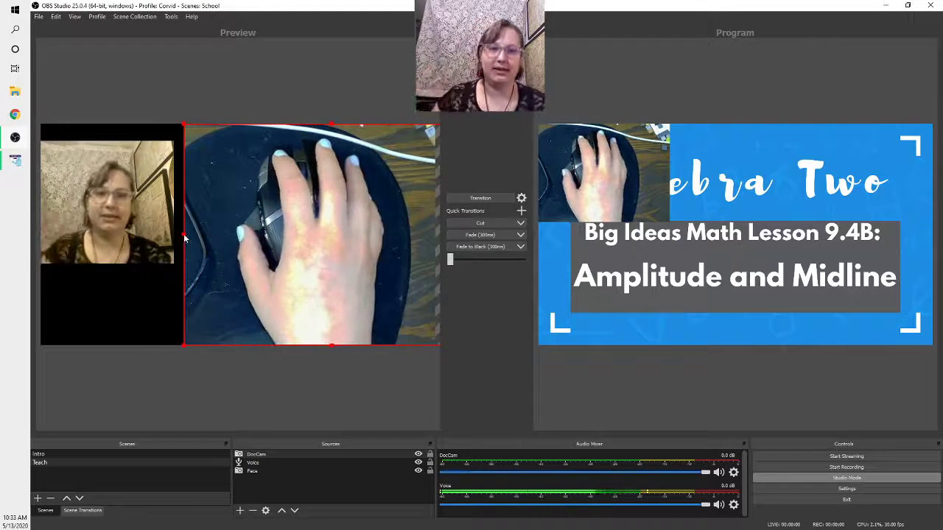
{"action": "left_click_drag", "start_coordinate": [185, 237], "coordinate": [218, 241]}
{"action": "left_click_drag", "start_coordinate": [134, 230], "coordinate": [134, 212]}
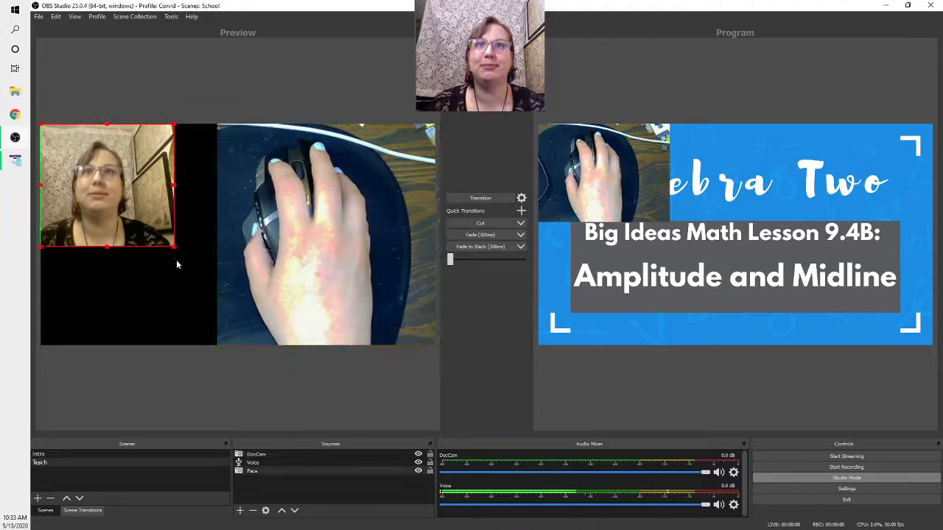
Enlarge the Face picture to full canvas height in the Teach scene and transition that scene to the program output.
{"action": "left_click_drag", "start_coordinate": [174, 245], "coordinate": [210, 345]}
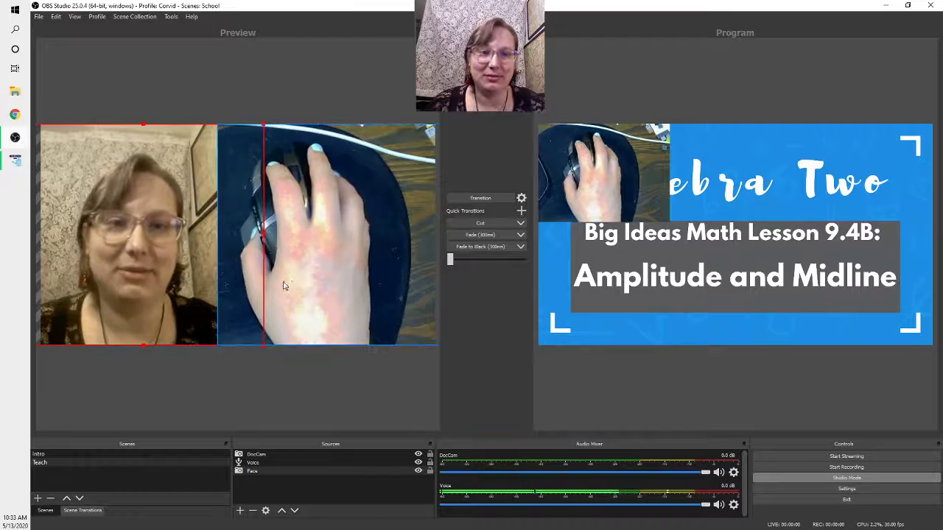
{"action": "left_click", "coordinate": [458, 199]}
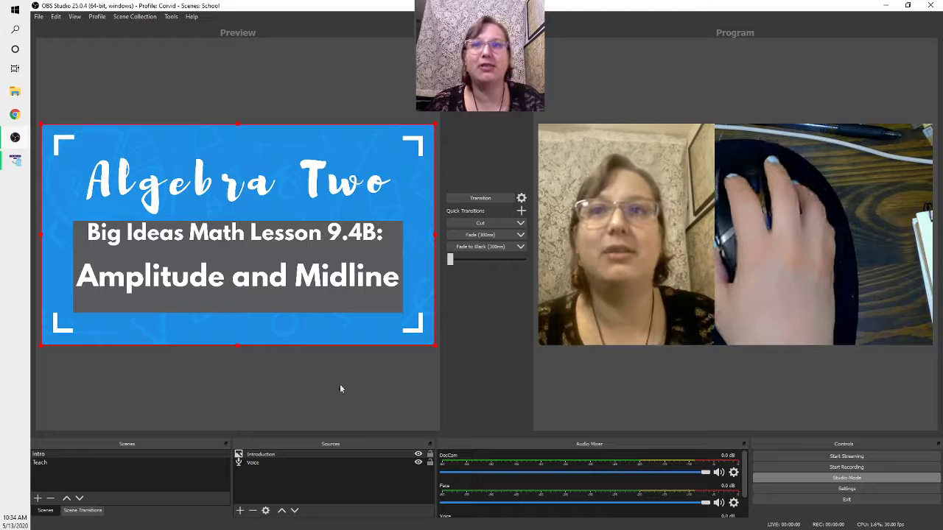
Add a new scene named HW.
{"action": "left_click", "coordinate": [40, 463]}
{"action": "left_click", "coordinate": [37, 498]}
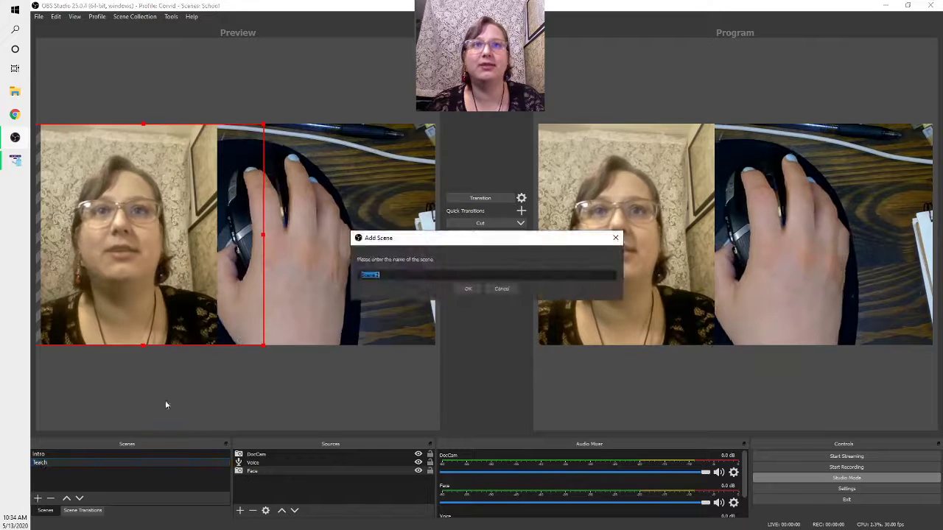
{"action": "type", "text": "HW"}
{"action": "key", "text": "Return"}
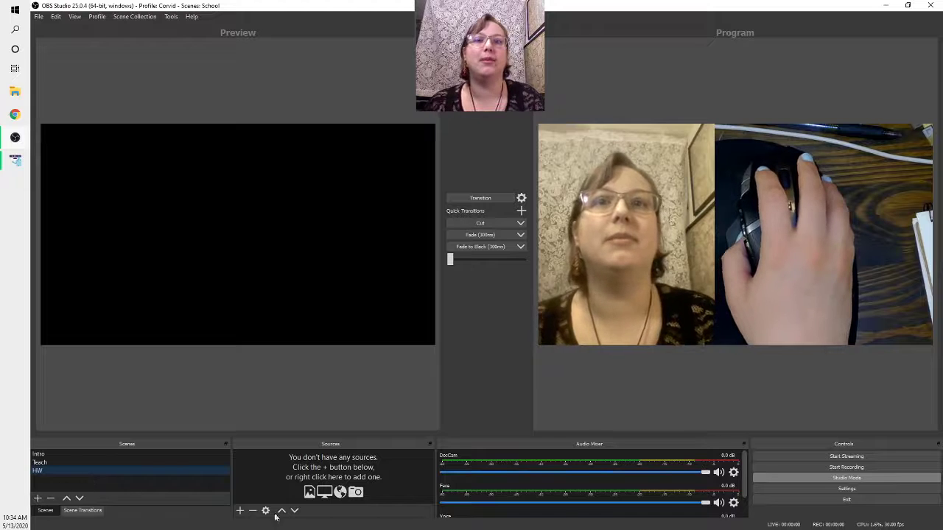
Add an image source named Homework from A2 9.4B.jpg to the HW scene and centre it at full canvas height.
{"action": "left_click", "coordinate": [241, 511]}
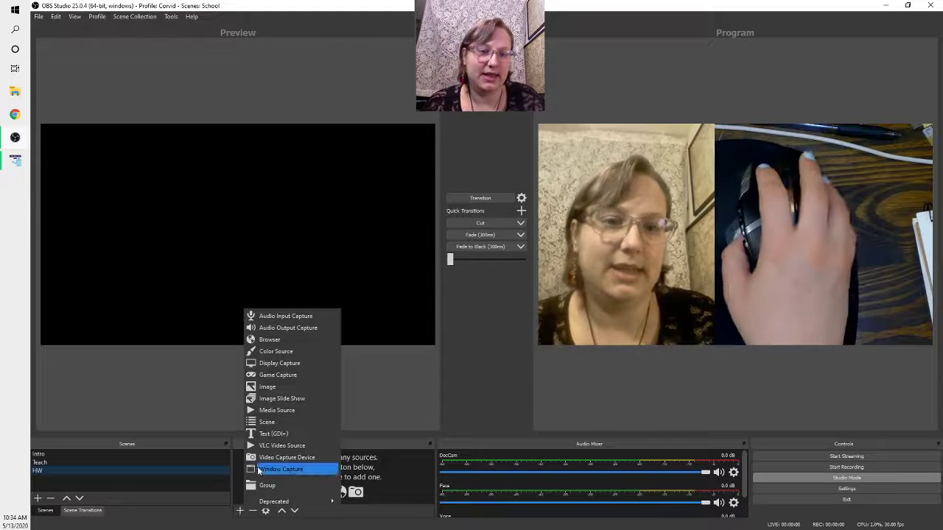
{"action": "left_click", "coordinate": [272, 387]}
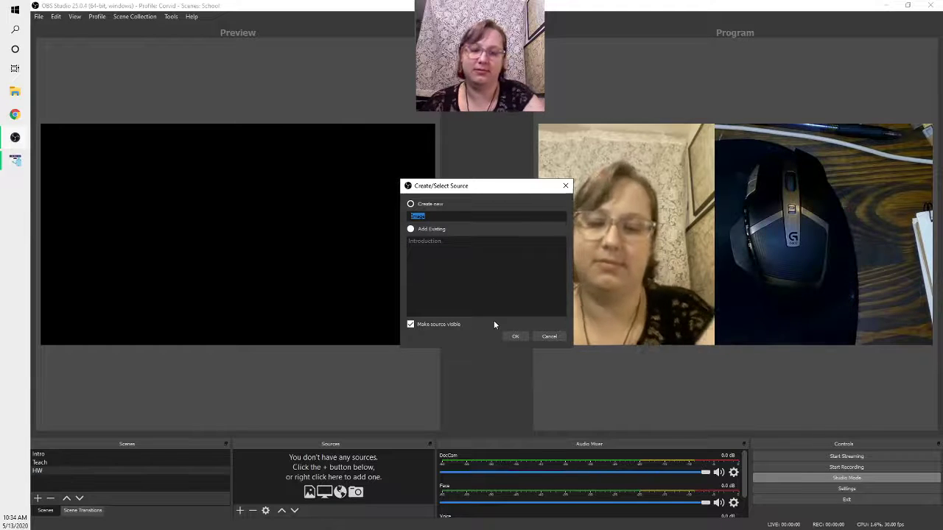
{"action": "type", "text": "Homework"}
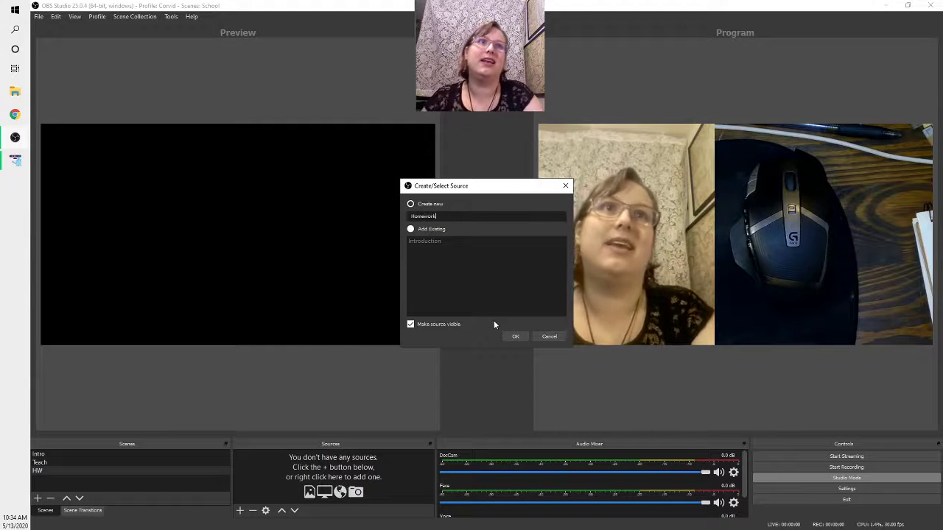
{"action": "key", "text": "Return"}
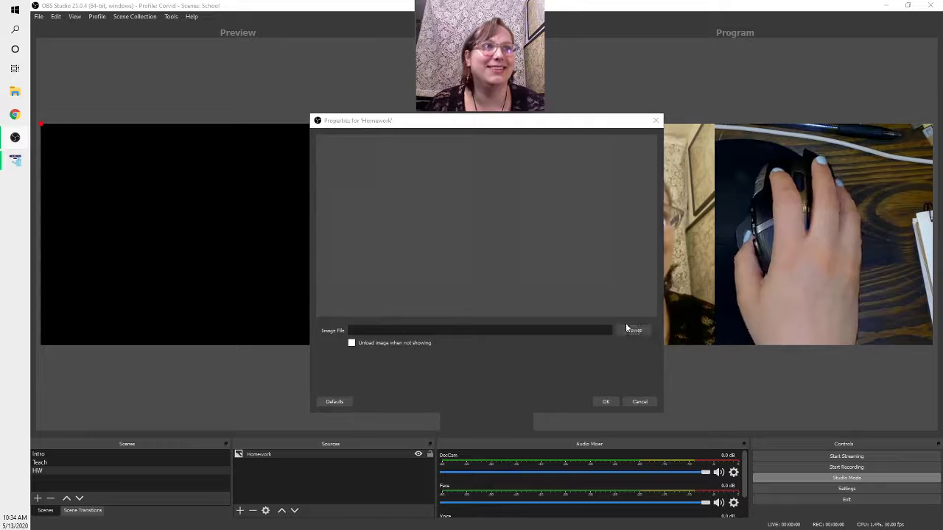
{"action": "left_click", "coordinate": [627, 328]}
{"action": "double_click", "coordinate": [450, 316]}
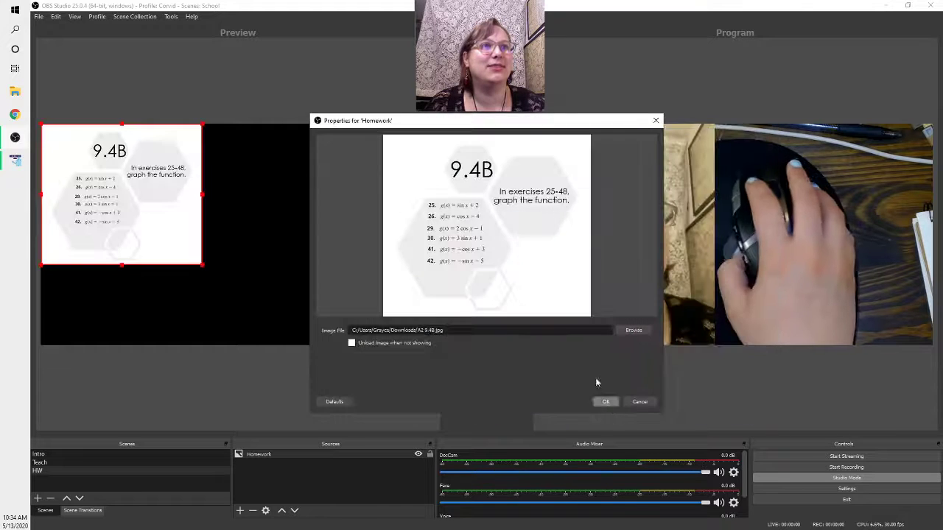
{"action": "left_click", "coordinate": [605, 402]}
{"action": "left_click_drag", "start_coordinate": [201, 267], "coordinate": [266, 346]}
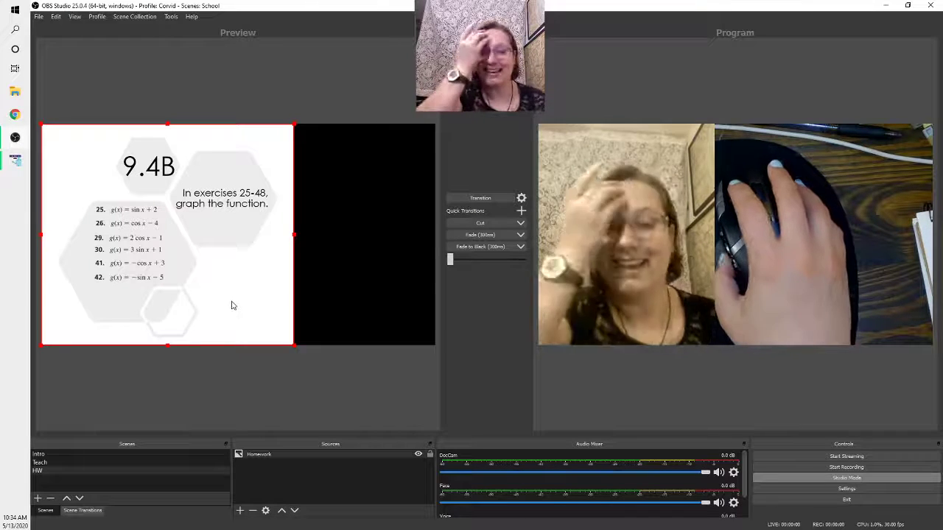
{"action": "left_click_drag", "start_coordinate": [239, 312], "coordinate": [258, 254]}
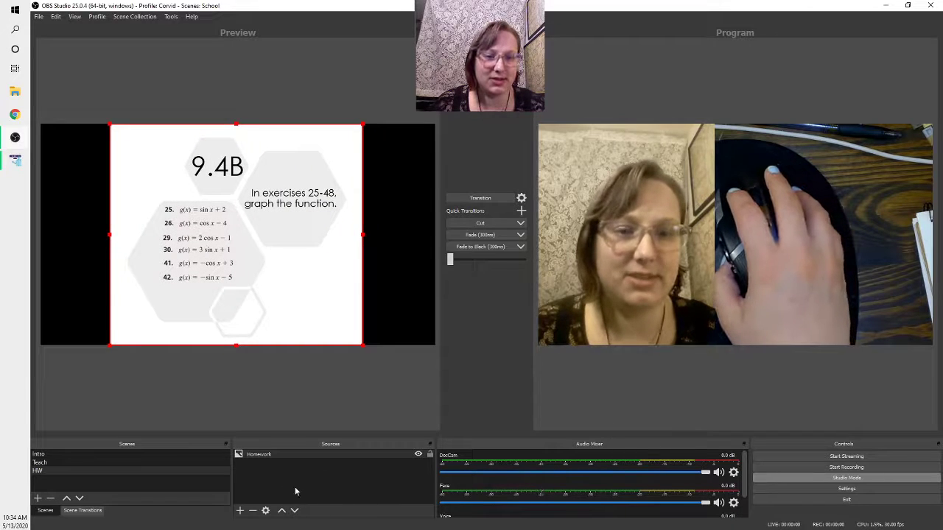
Add the existing Voice audio input and the existing Face video capture device to the HW scene.
{"action": "left_click", "coordinate": [239, 510]}
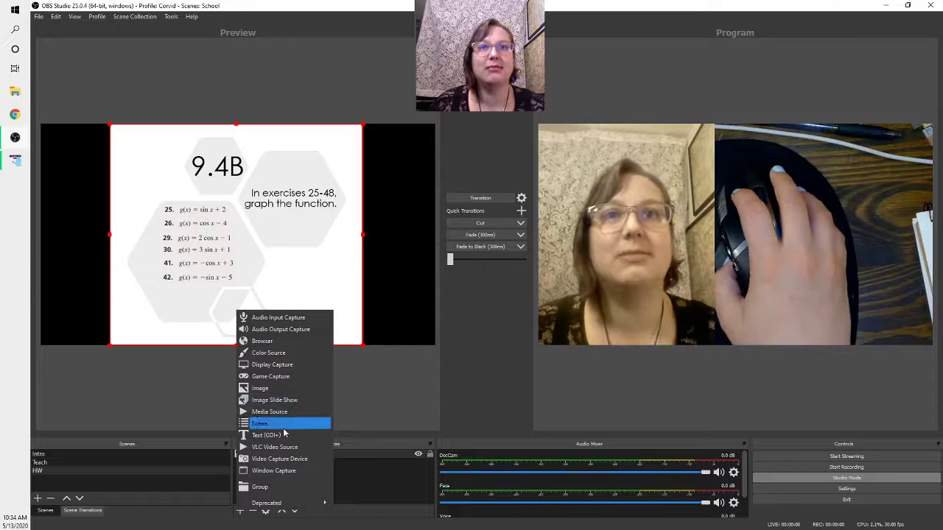
{"action": "left_click", "coordinate": [278, 319]}
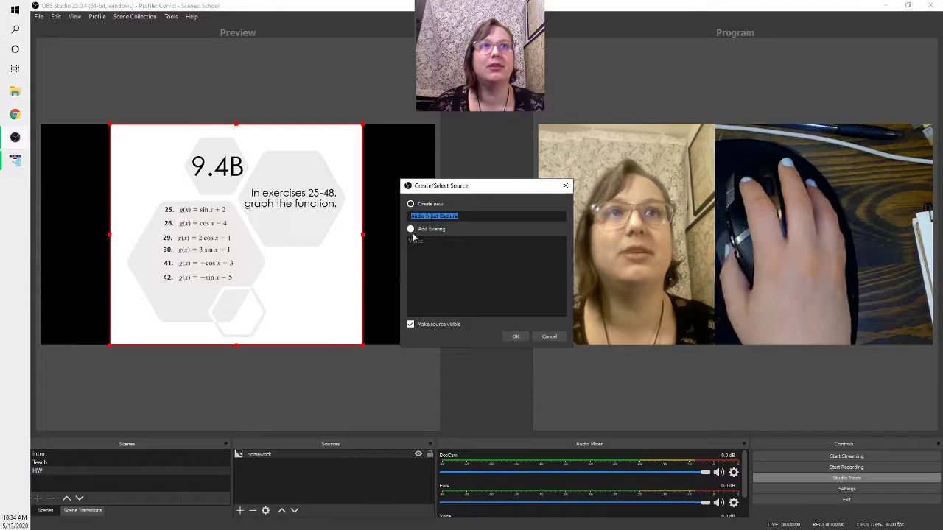
{"action": "left_click", "coordinate": [518, 336]}
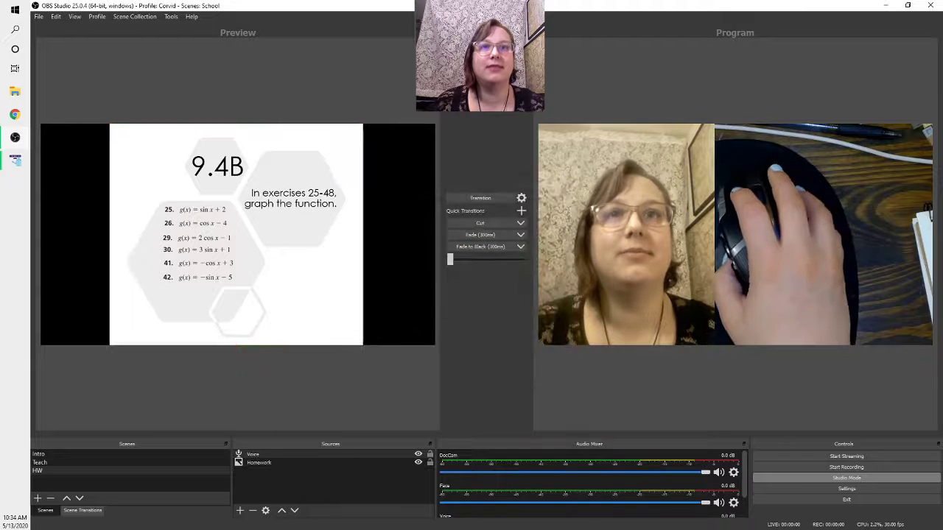
{"action": "left_click", "coordinate": [240, 511]}
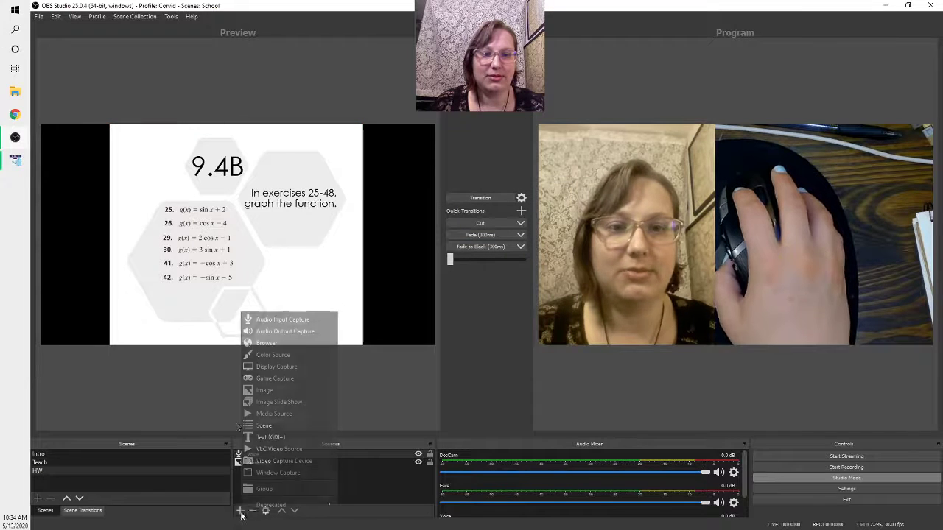
{"action": "left_click", "coordinate": [288, 461]}
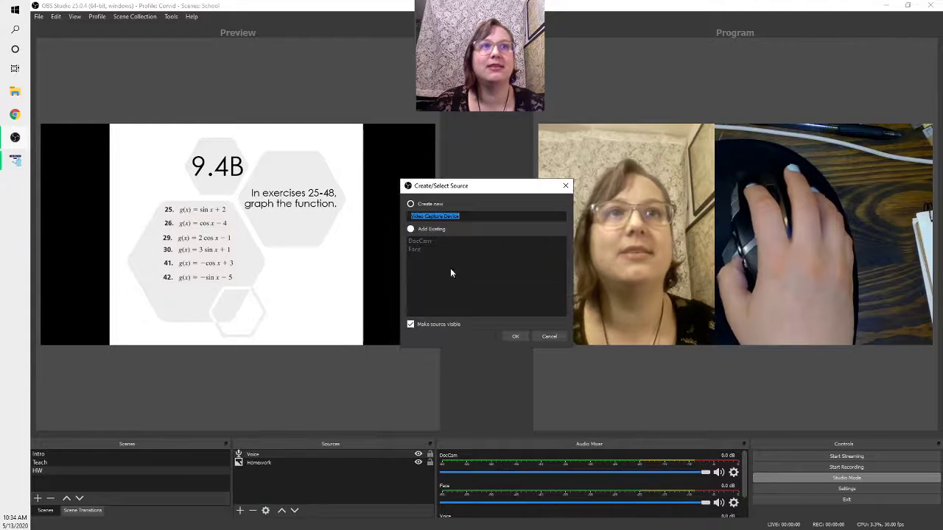
{"action": "left_click", "coordinate": [515, 335]}
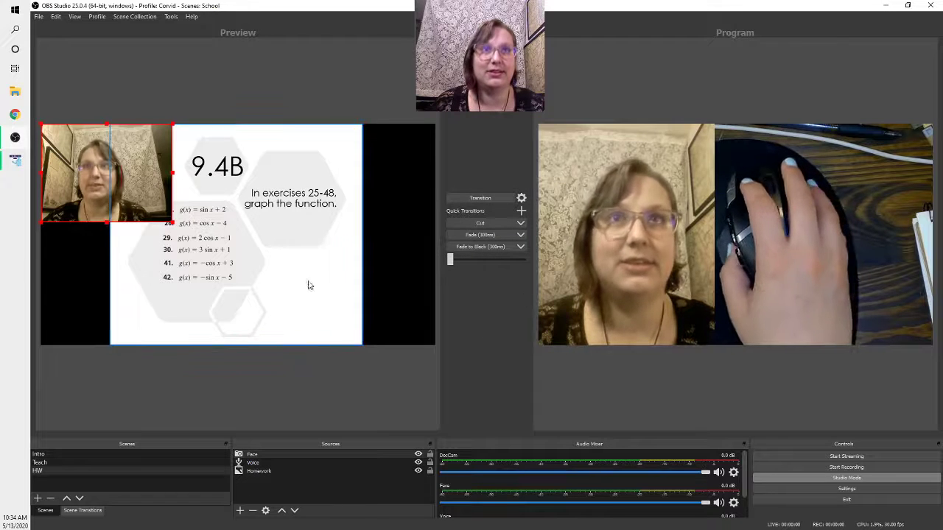
Move the Homework image to the canvas's right edge and the Face picture down to mid-height along the left edge.
{"action": "left_click_drag", "start_coordinate": [308, 285], "coordinate": [385, 280]}
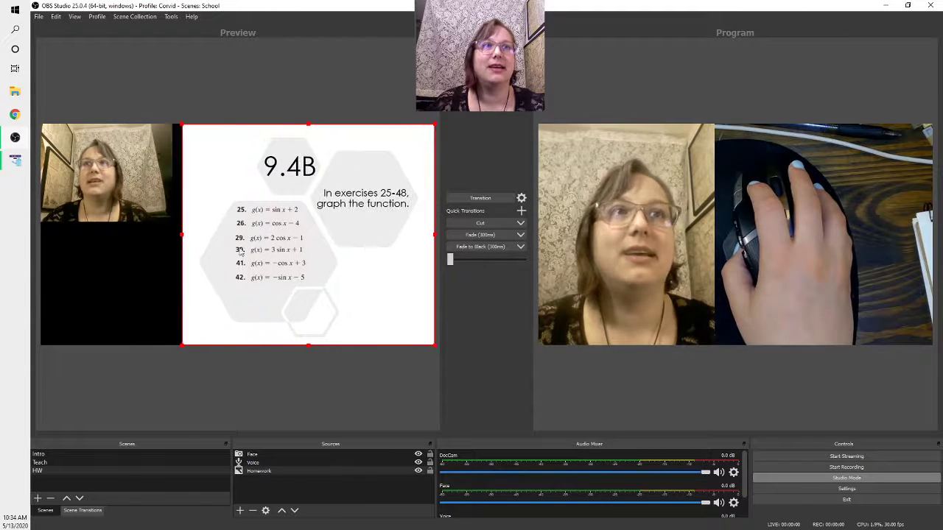
{"action": "left_click_drag", "start_coordinate": [94, 179], "coordinate": [94, 243]}
Flip the Face picture horizontally and enlarge it to fill the empty area beside the Homework image.
{"action": "right_click", "coordinate": [93, 243]}
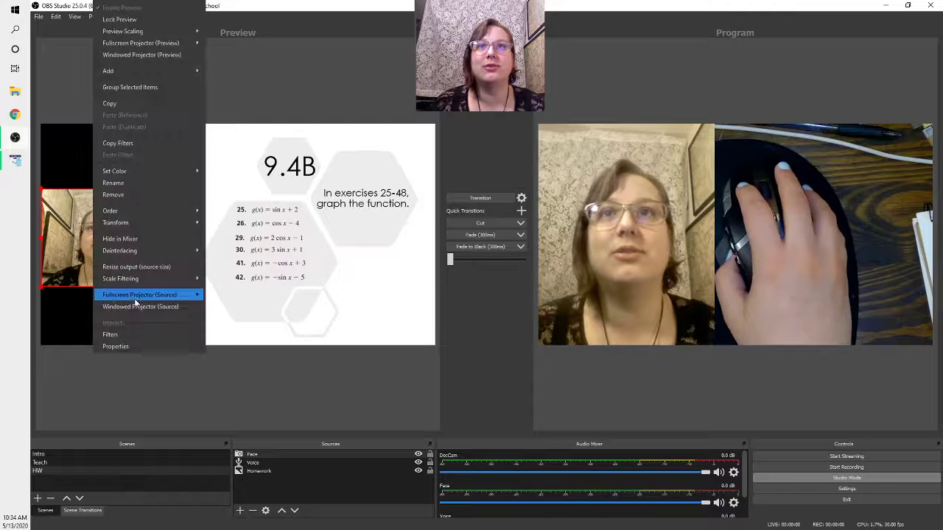
{"action": "mouse_move", "coordinate": [125, 223]}
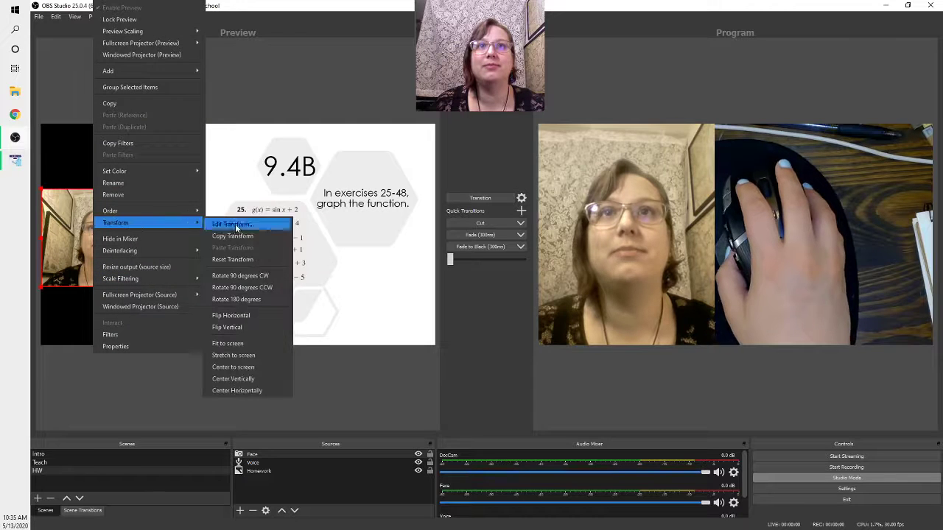
{"action": "left_click", "coordinate": [258, 315]}
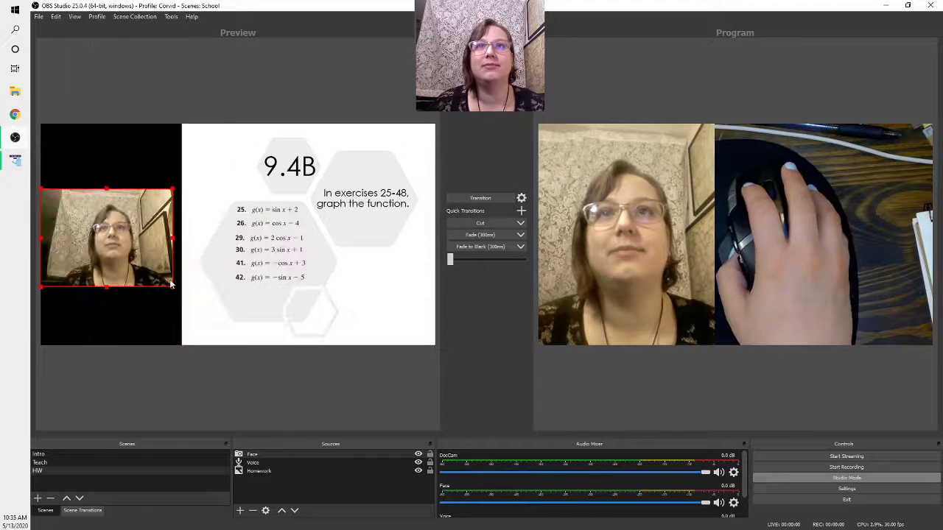
{"action": "left_click_drag", "start_coordinate": [174, 291], "coordinate": [143, 274]}
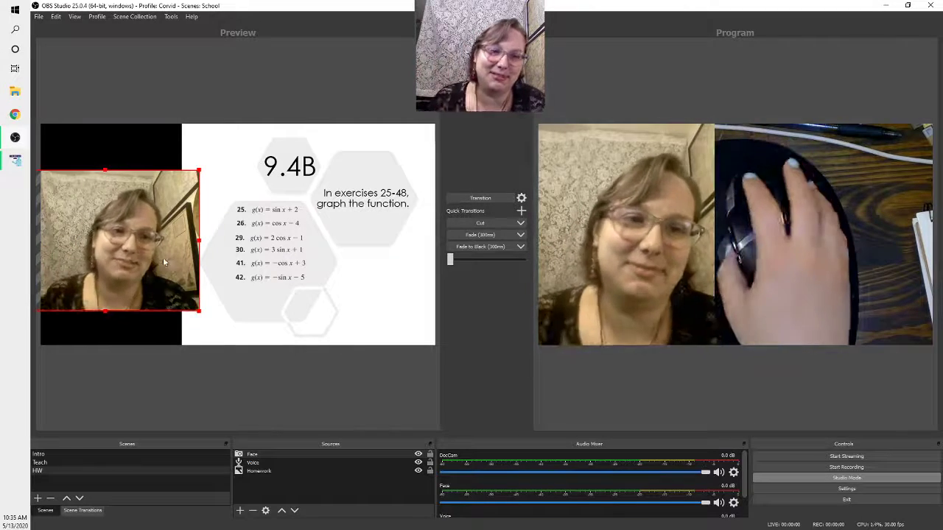
Transition the HW scene and then the Intro scene to the program output, and start recording.
{"action": "left_click", "coordinate": [460, 197]}
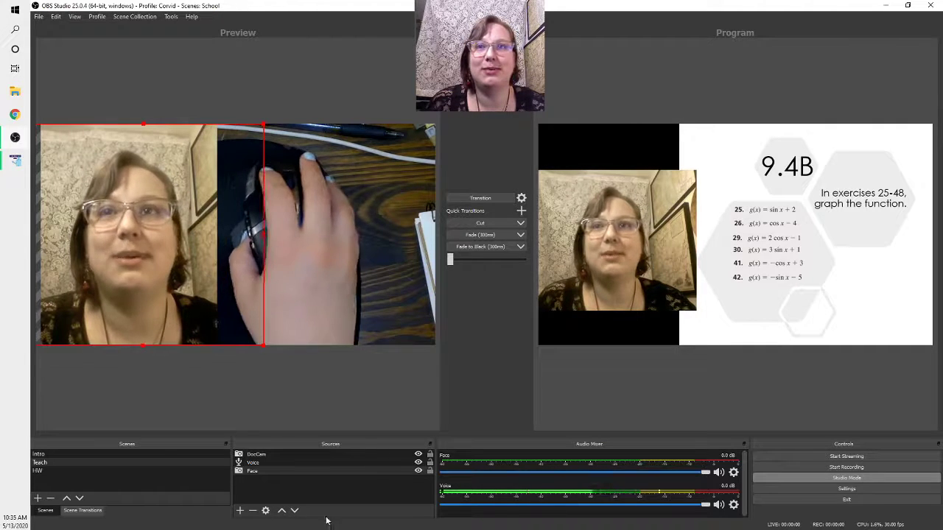
{"action": "left_click", "coordinate": [161, 455]}
{"action": "left_click", "coordinate": [472, 198]}
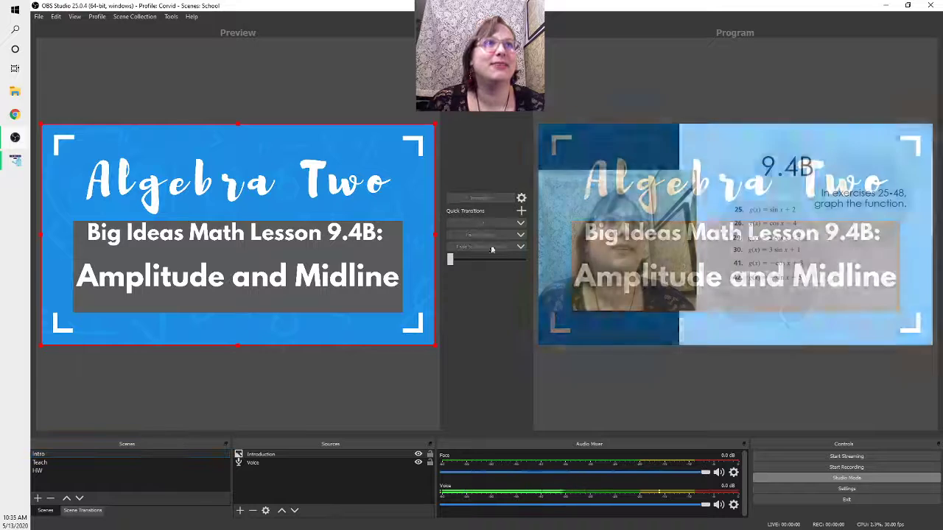
{"action": "left_click", "coordinate": [792, 466]}
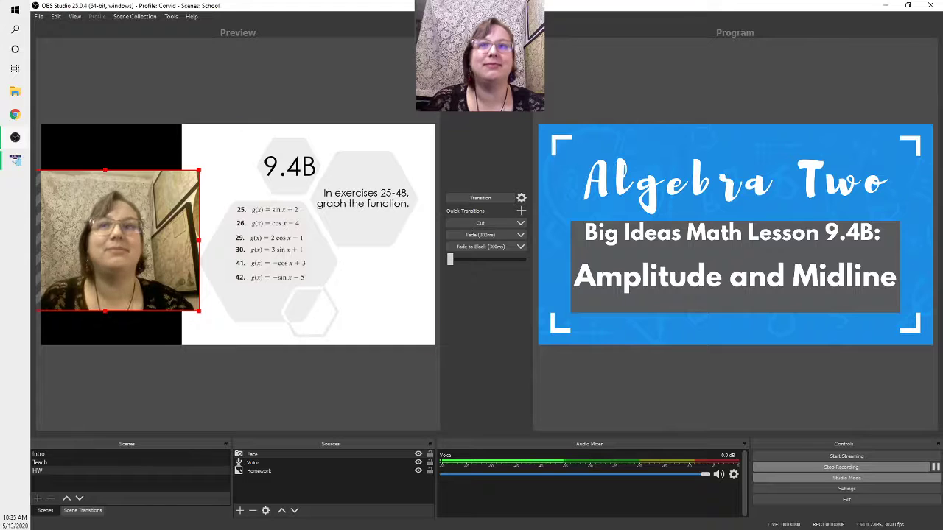
While recording, transition to the Teach scene and then the HW scene, and stop the recording.
{"action": "left_click", "coordinate": [91, 462]}
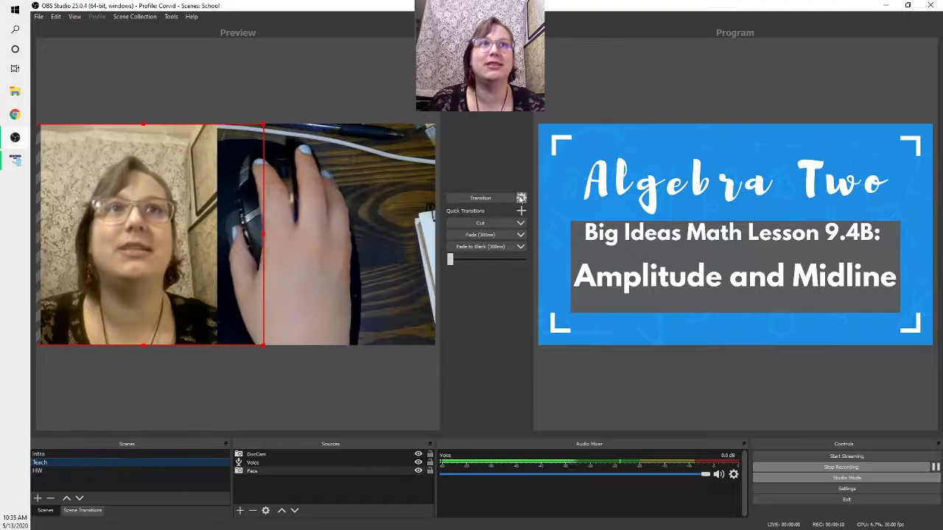
{"action": "left_click", "coordinate": [486, 197]}
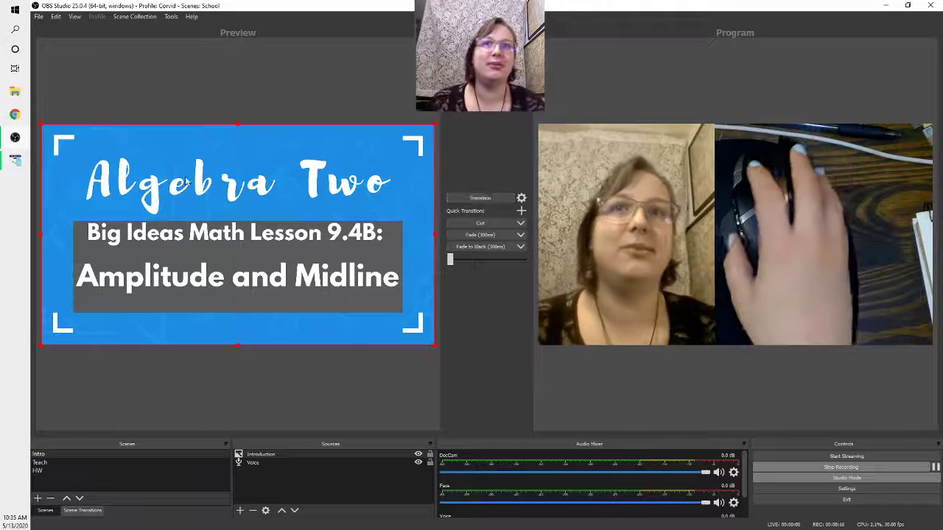
{"action": "left_click", "coordinate": [53, 469]}
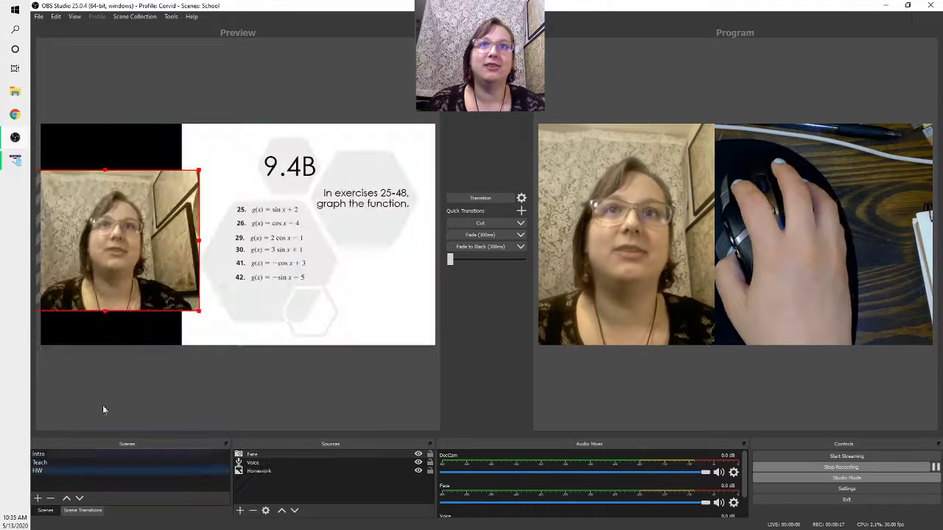
{"action": "left_click", "coordinate": [456, 193]}
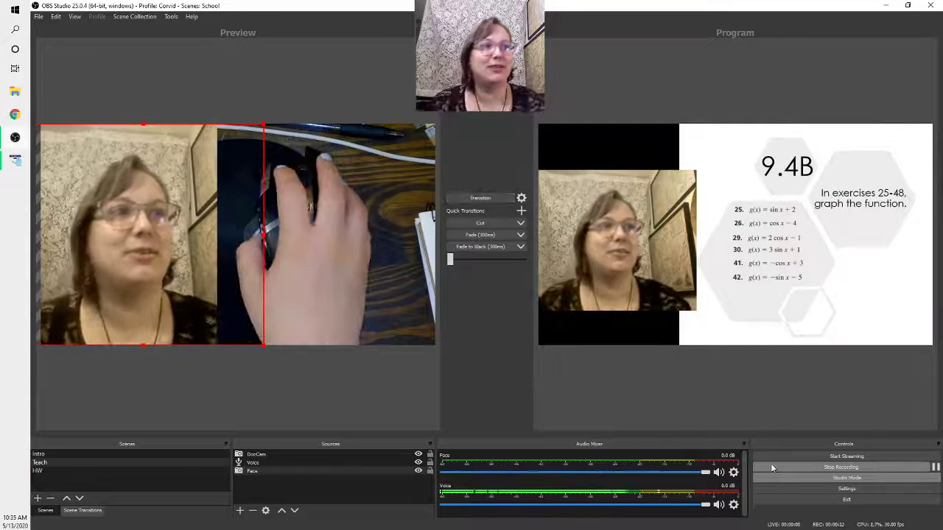
{"action": "left_click", "coordinate": [770, 467]}
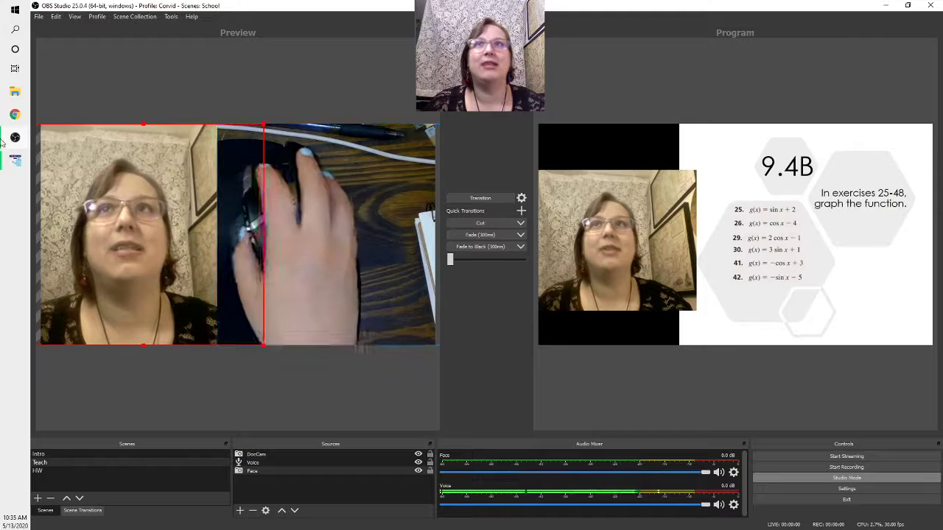
Look through the saved recordings in the Videos folder in File Explorer, and close its window.
{"action": "left_click", "coordinate": [15, 91]}
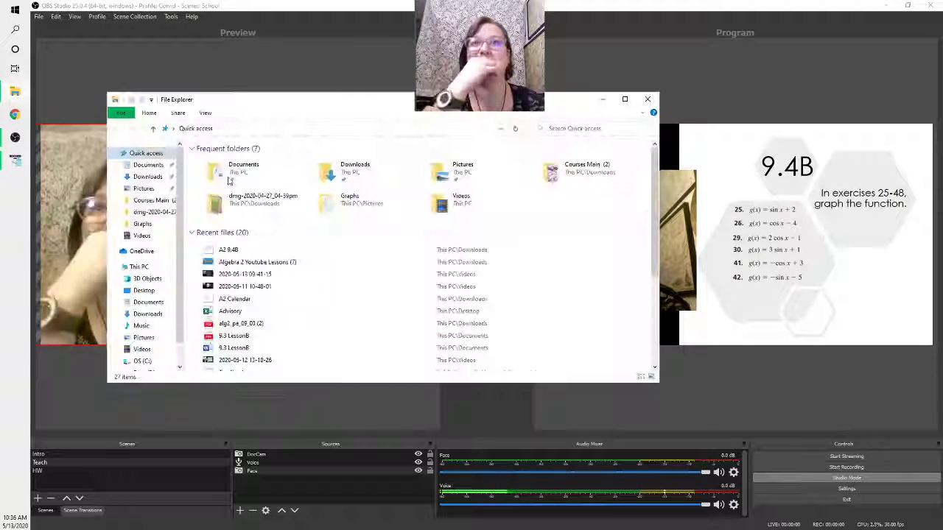
{"action": "left_click", "coordinate": [148, 348]}
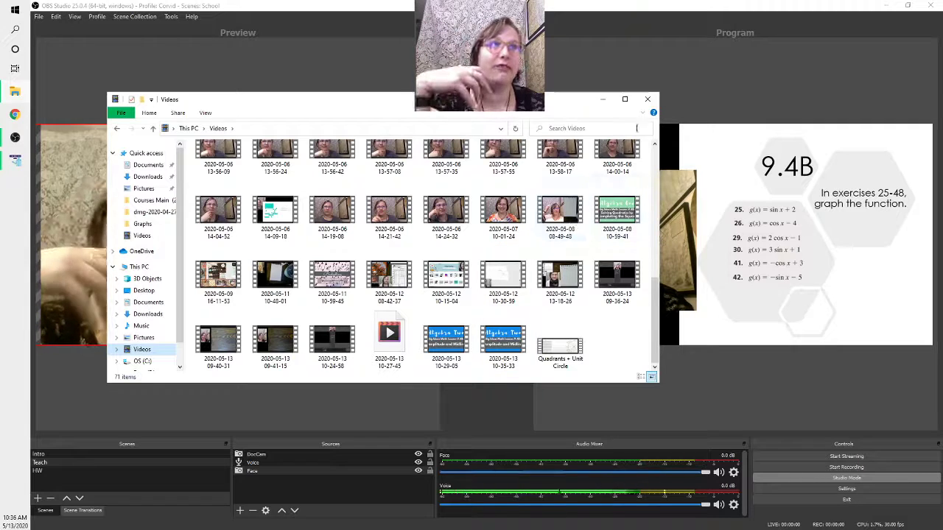
{"action": "left_click", "coordinate": [647, 99]}
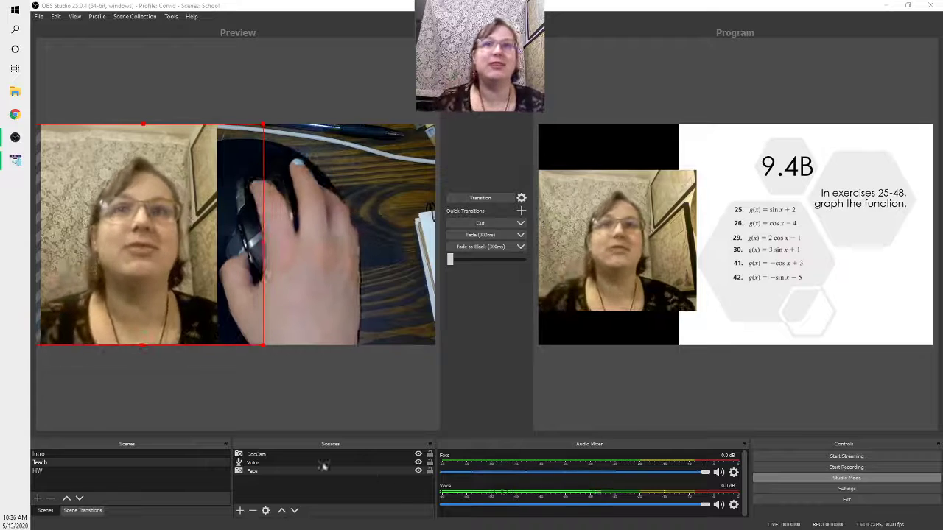
Transition the Intro scene back to the program output.
{"action": "left_click", "coordinate": [134, 454]}
{"action": "left_click", "coordinate": [472, 198]}
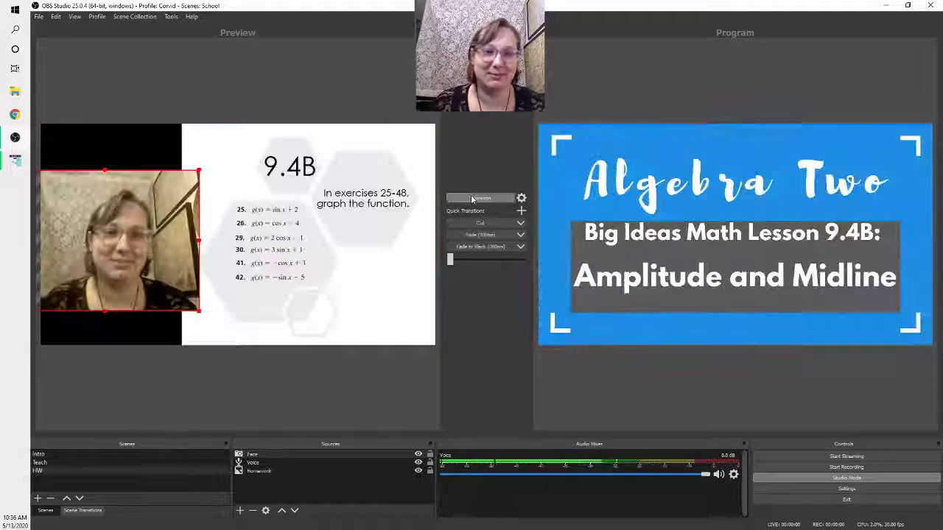